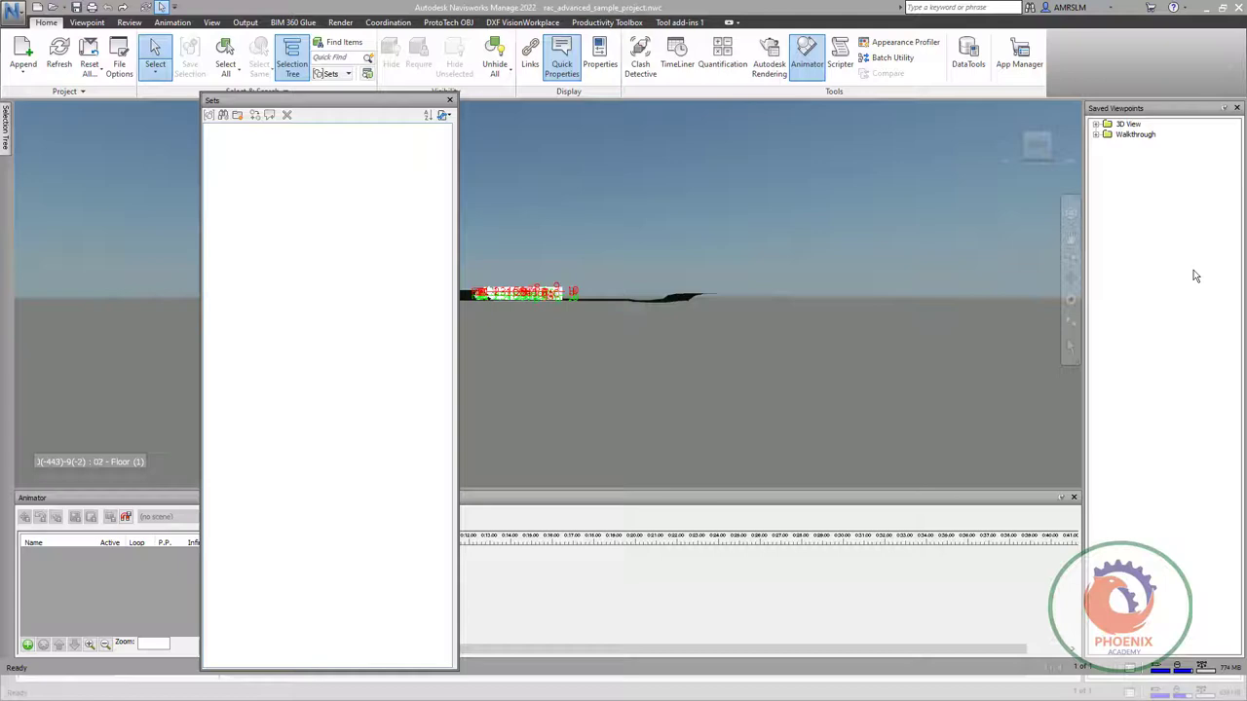
- Zoom in close on the building's long facade and select one of its walls
click(1037, 146)
scroll(669, 312, up, 3)
scroll(643, 272, up, 2)
scroll(633, 253, up, 2)
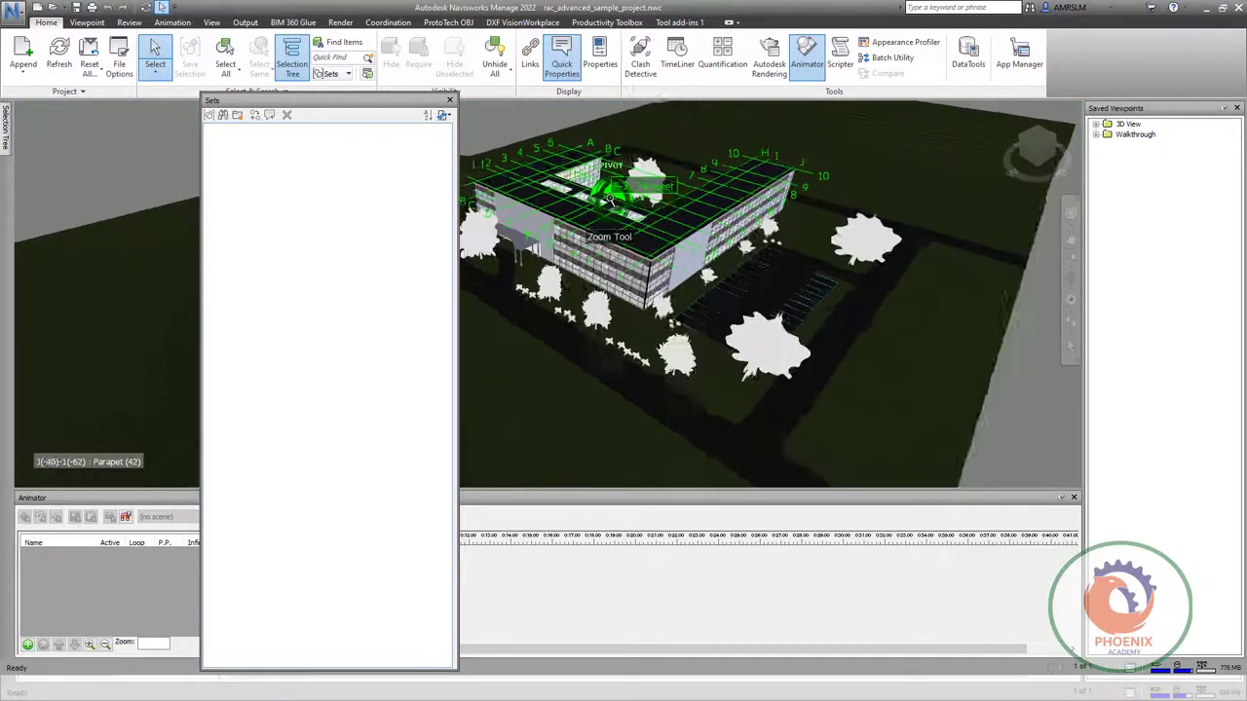
scroll(627, 241, up, 2)
scroll(546, 312, up, 2)
scroll(592, 381, up, 2)
scroll(592, 380, up, 1)
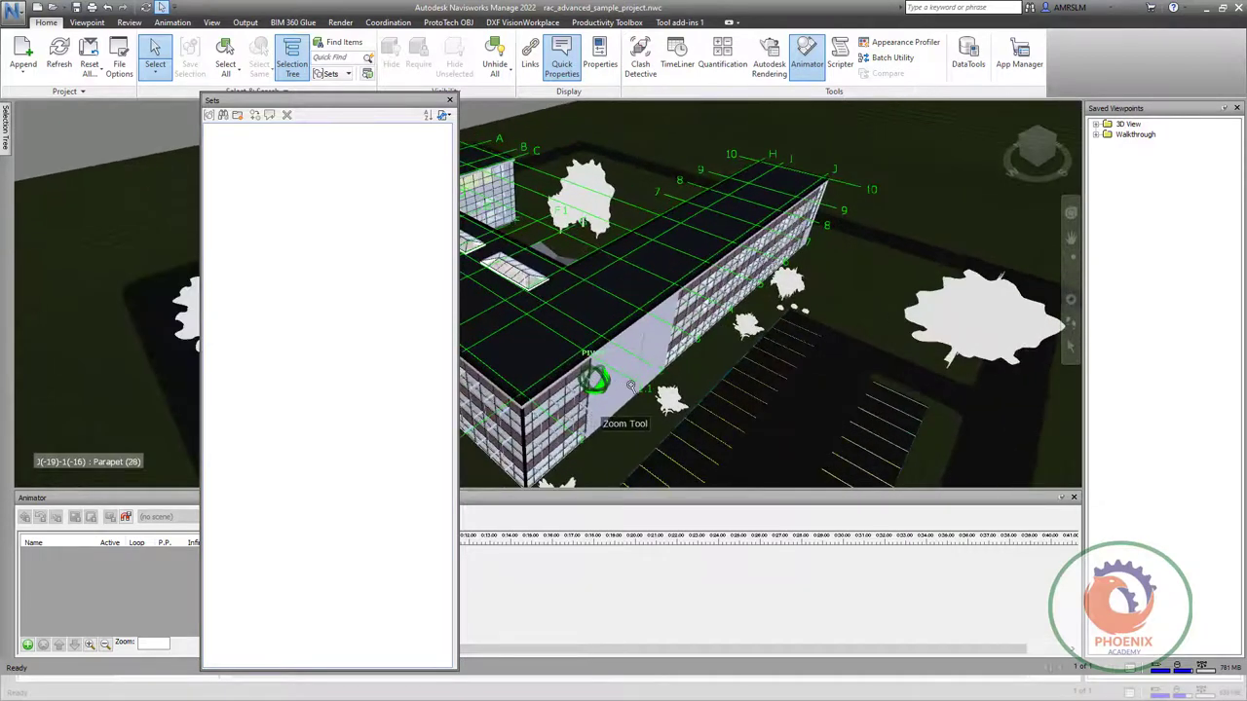
click(634, 388)
- Override the selected facade wall's colour to red and deselect it
right_click(624, 393)
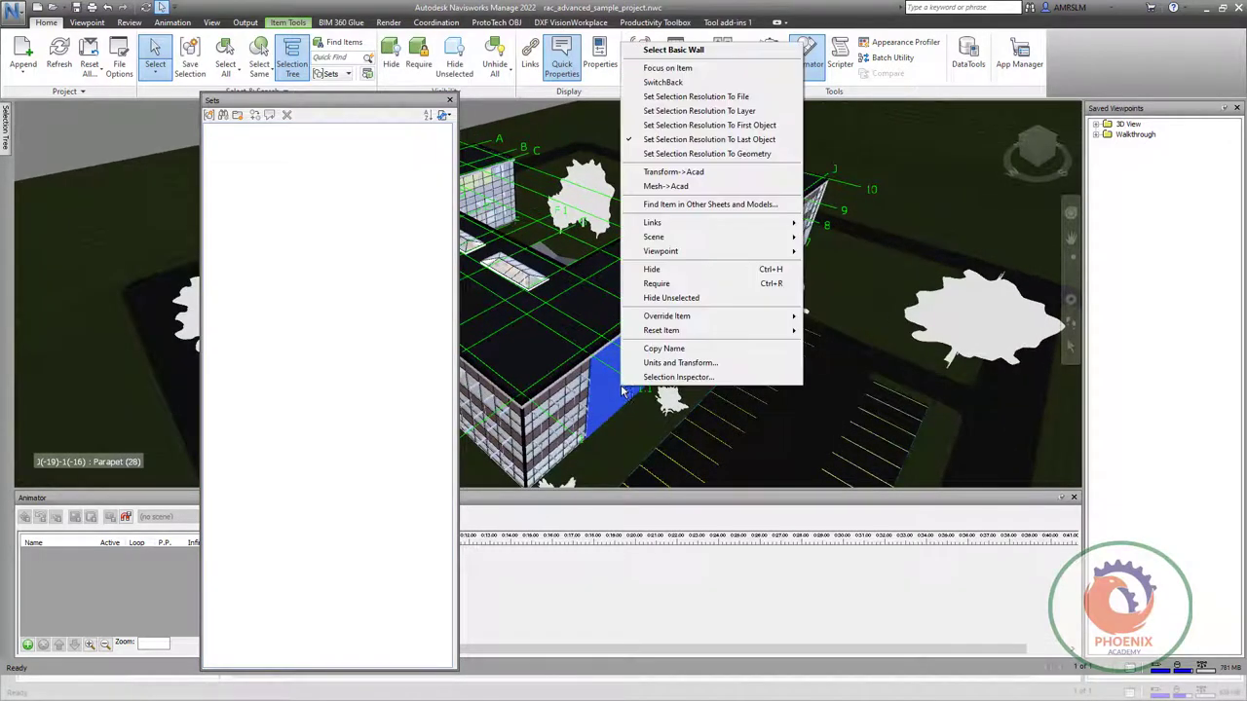
mouse_move(667, 317)
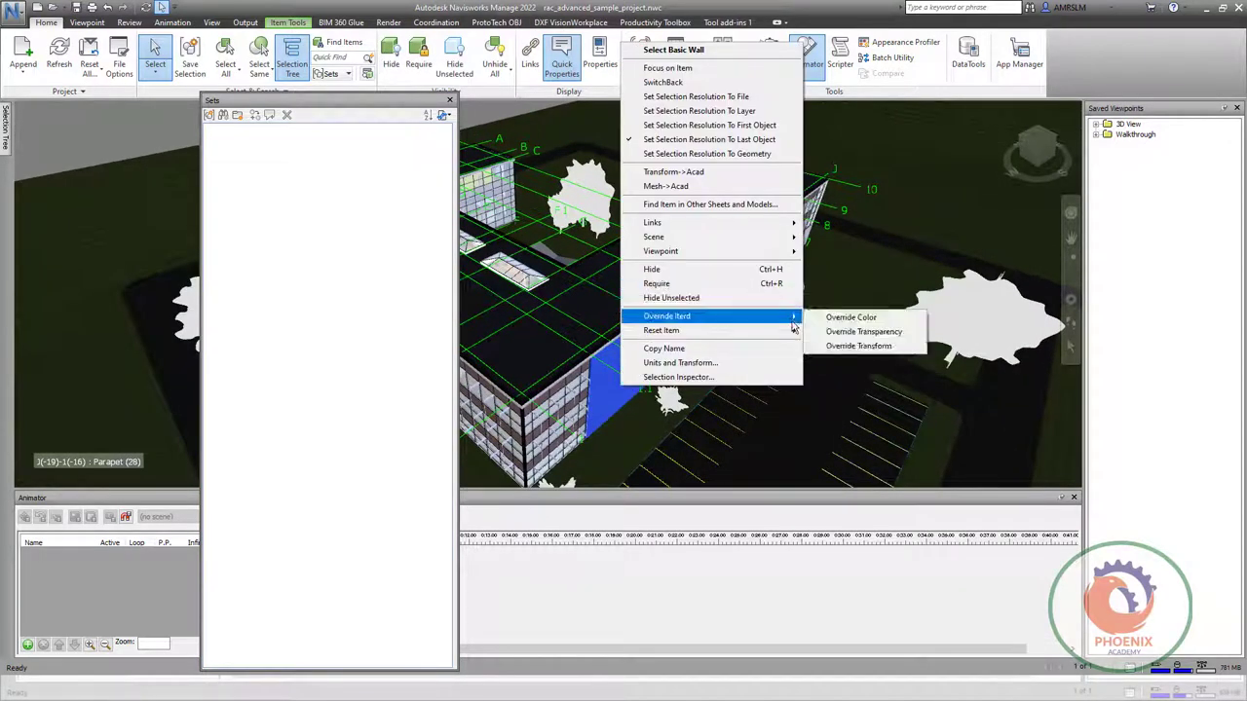
click(844, 320)
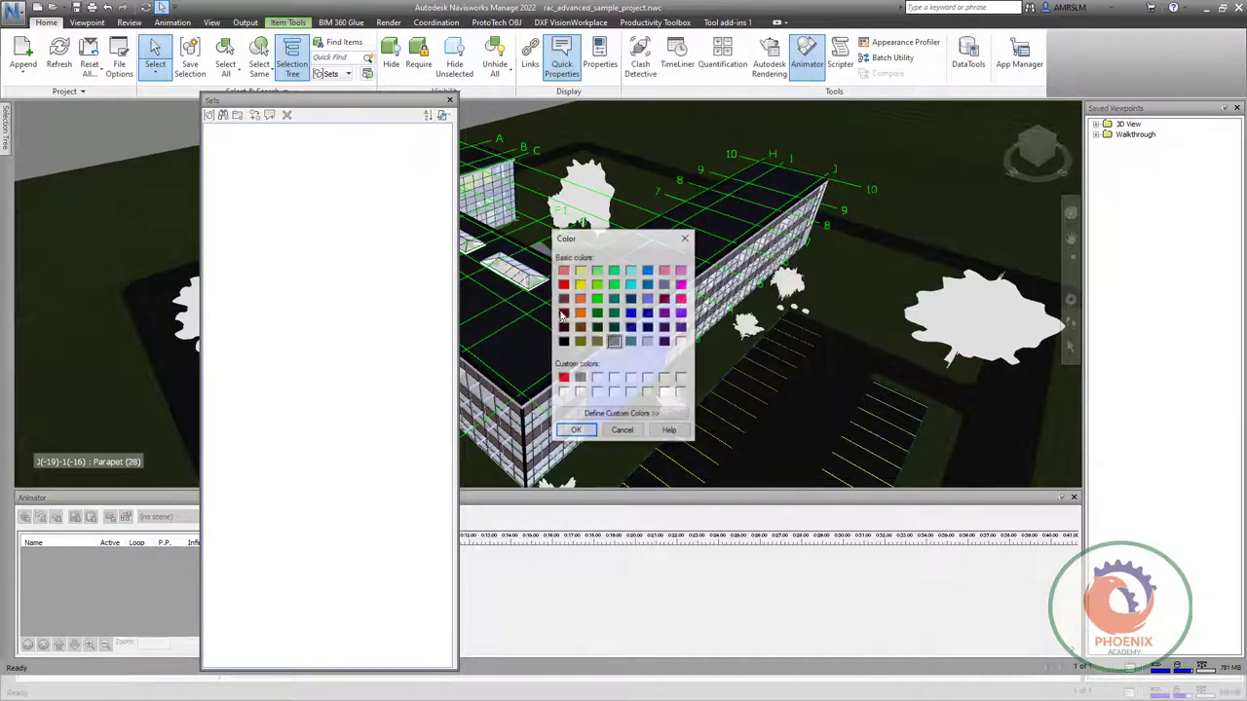
click(576, 431)
click(175, 143)
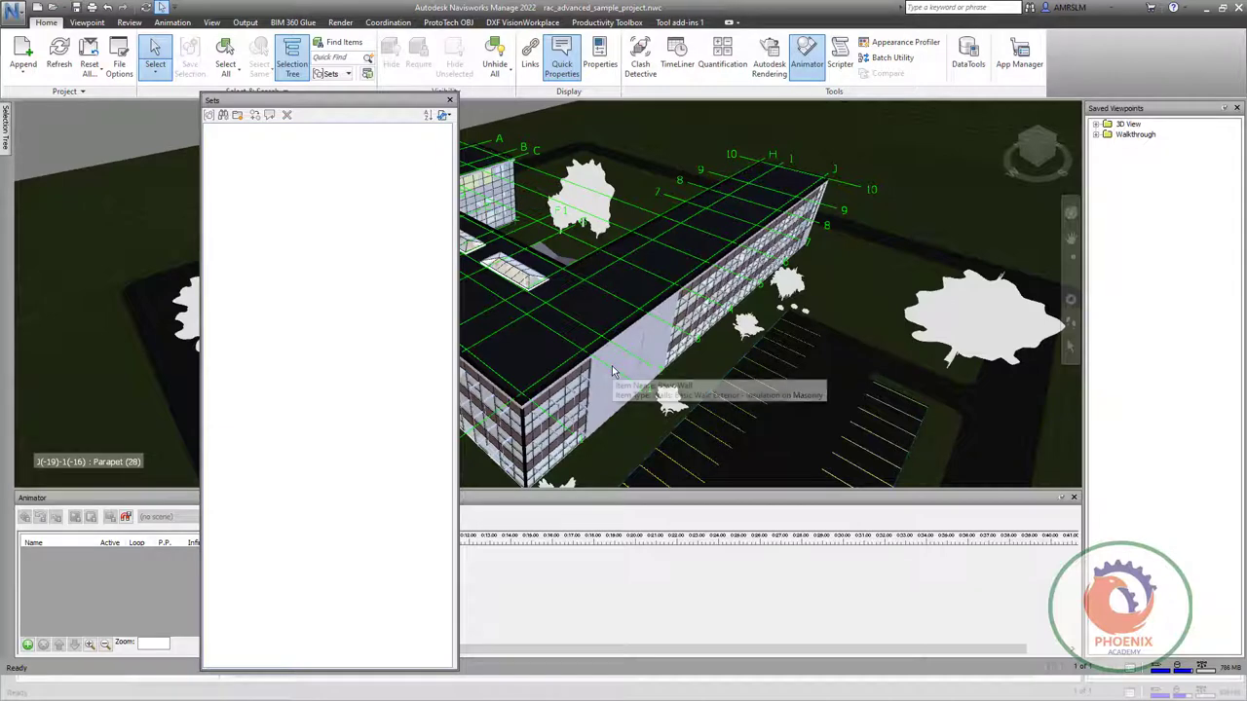
- Override the roof's colour to the red custom colour, then clear the selection
click(562, 348)
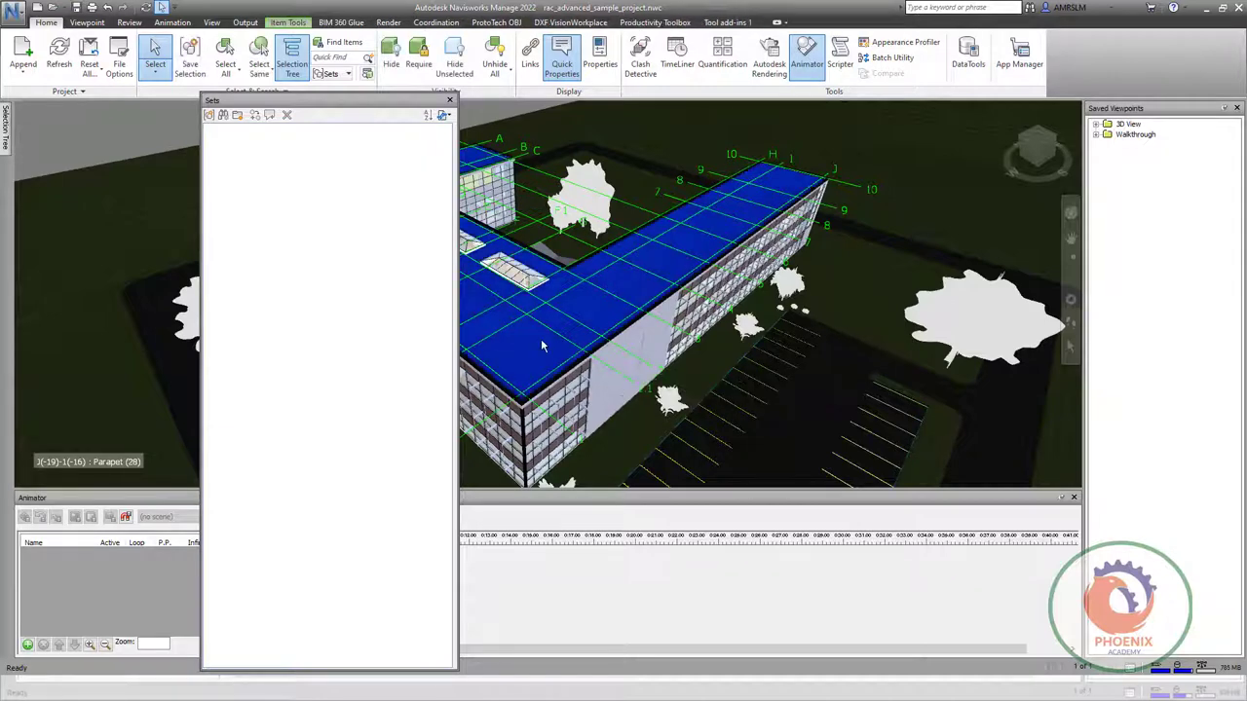
right_click(542, 341)
click(813, 607)
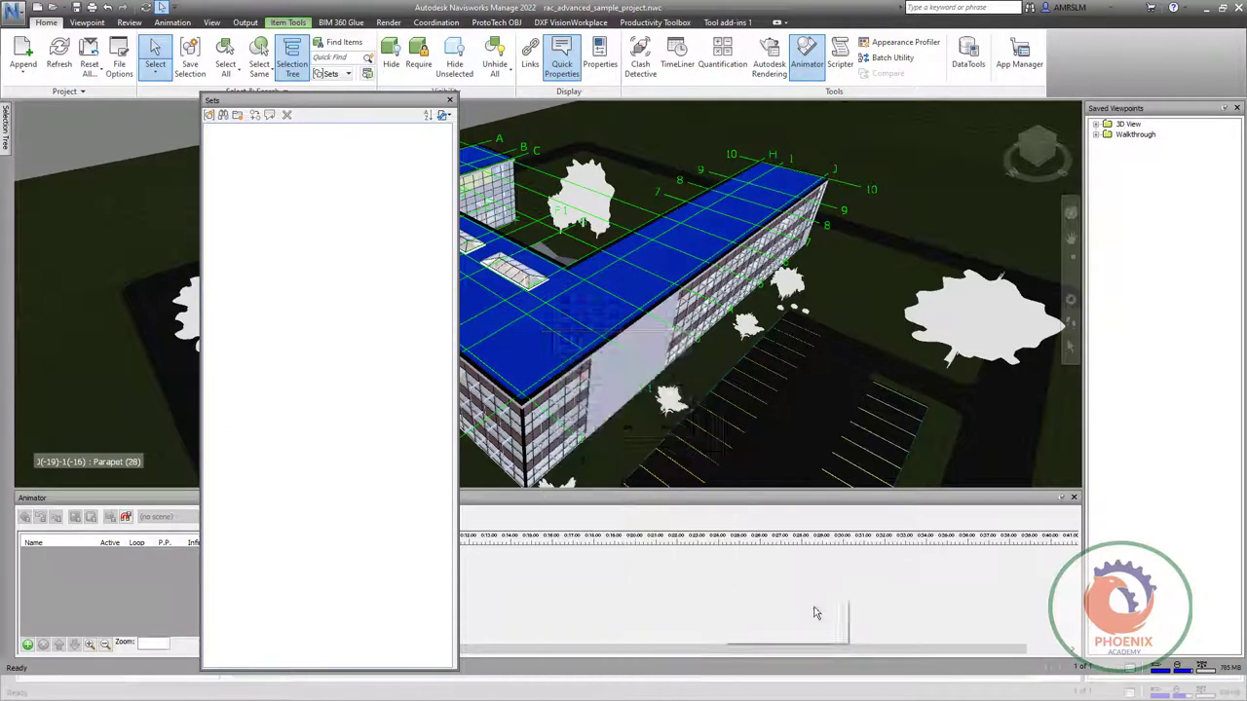
click(582, 380)
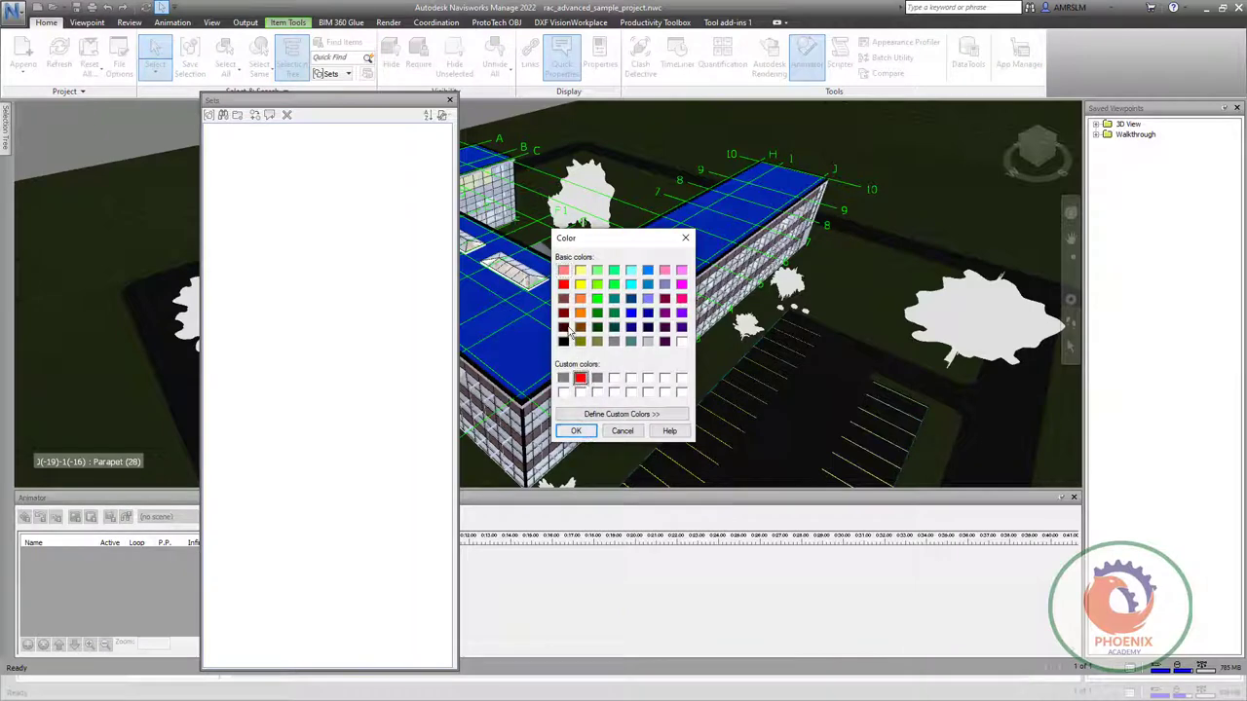
click(576, 430)
click(95, 157)
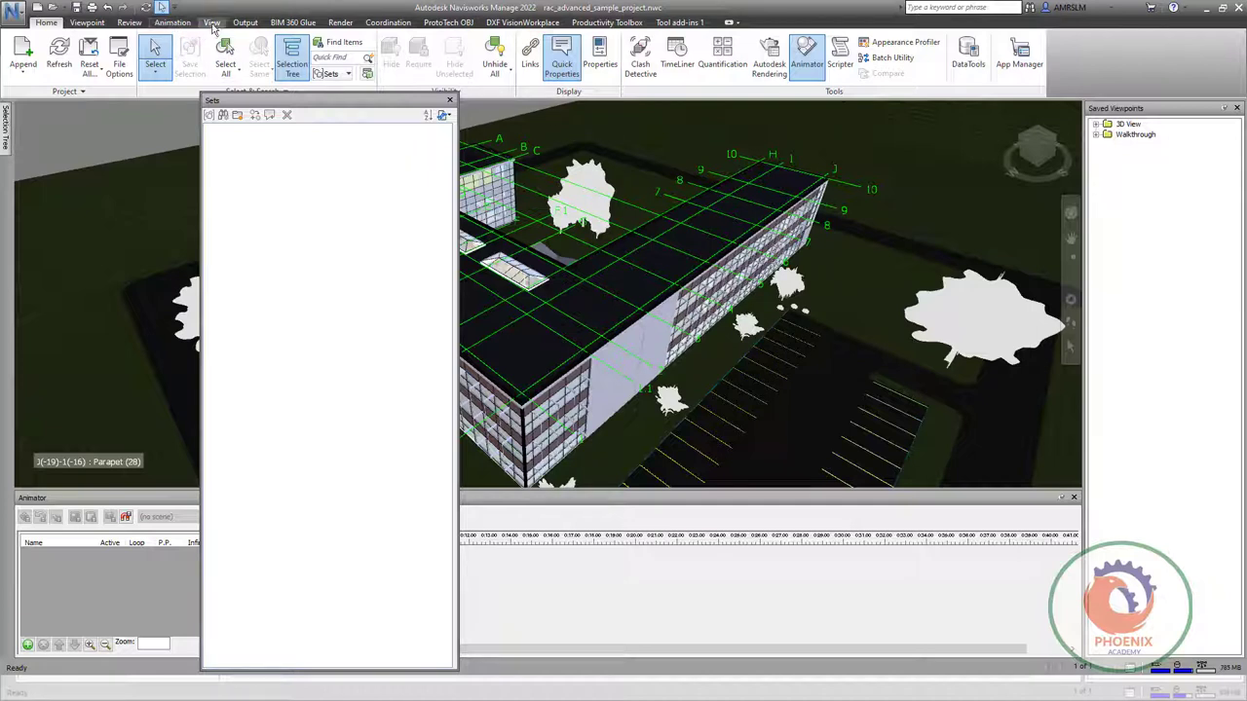
- Switch the Viewpoint render style mode to Shaded
click(86, 22)
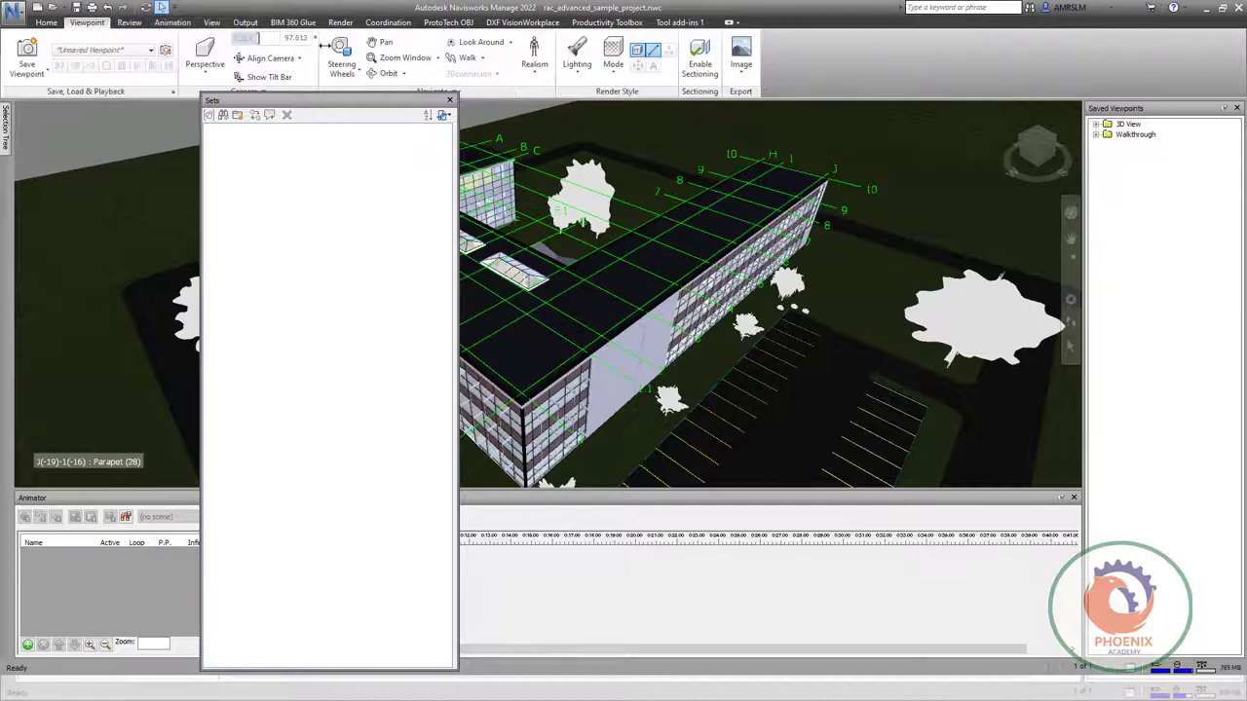
click(613, 59)
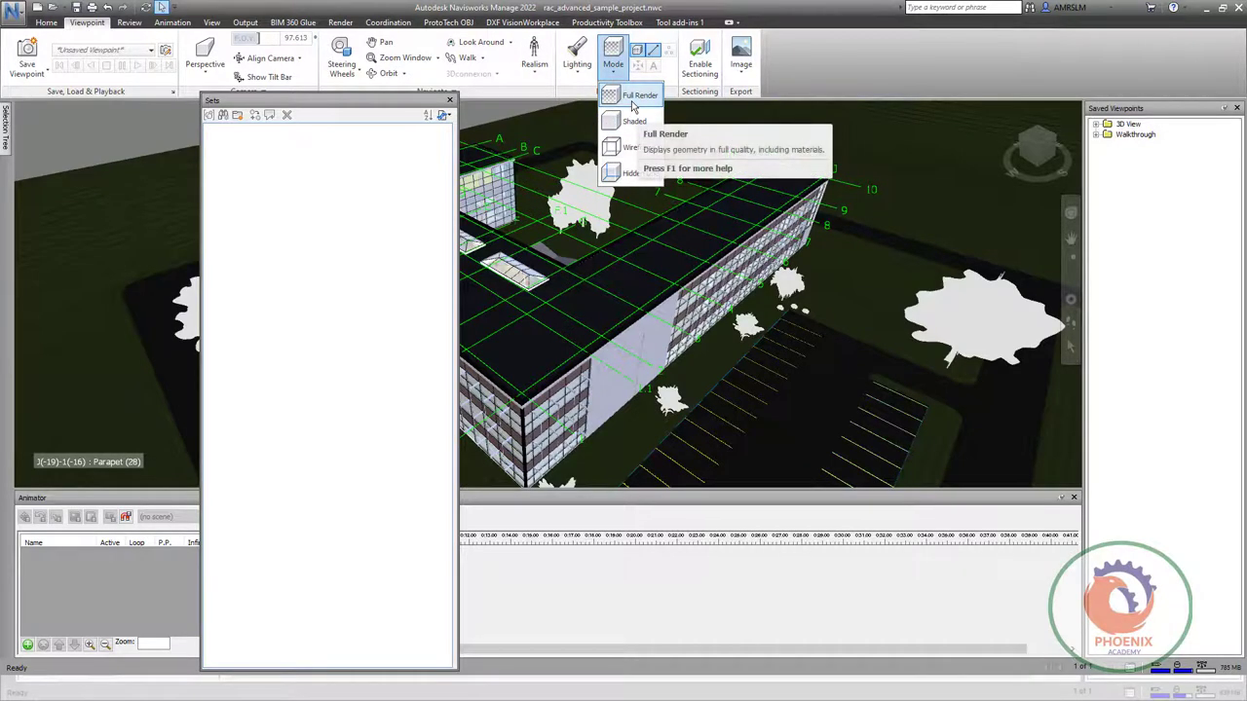
click(631, 120)
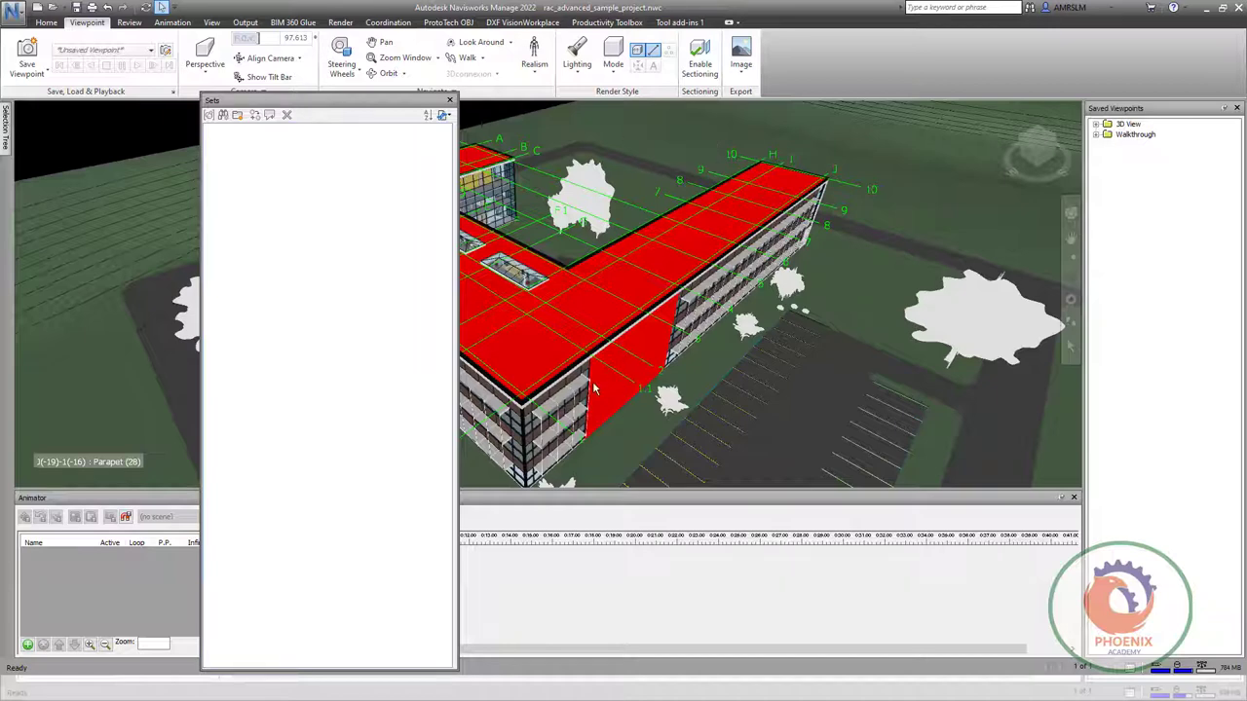
- Select a corner glass panel, then select all similar glass panels across the facades
scroll(534, 416, up, 2)
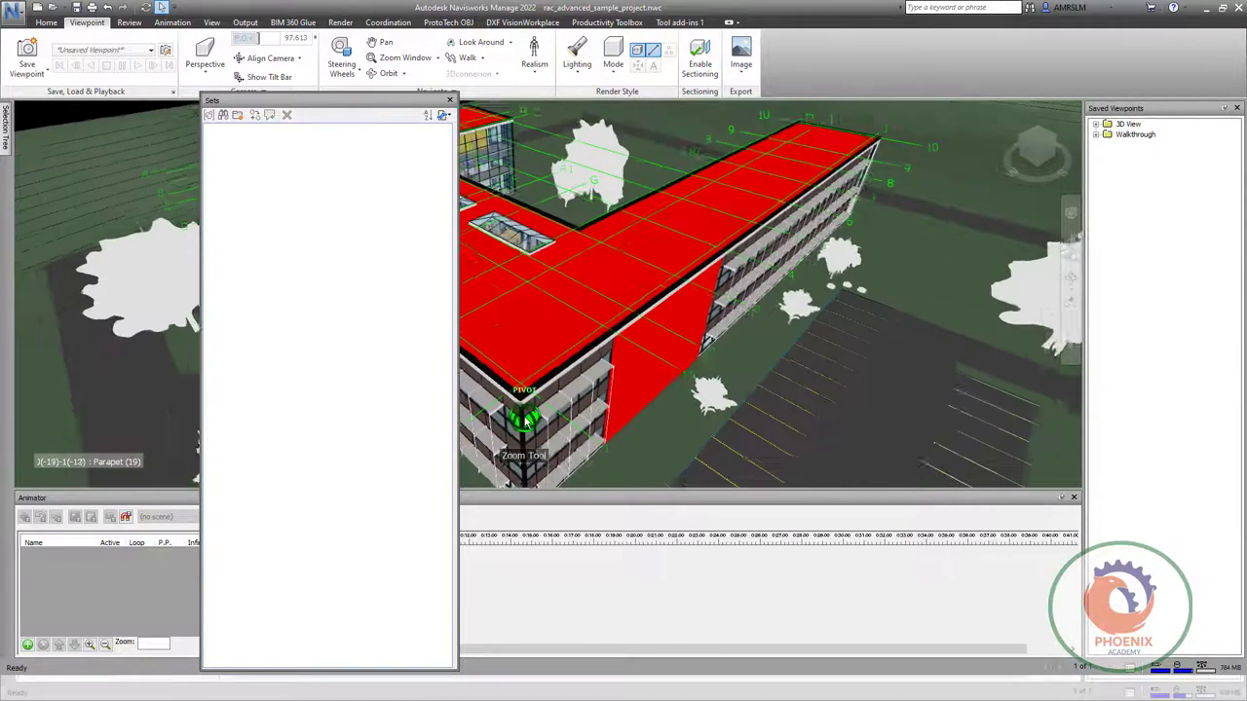
scroll(555, 411, up, 2)
click(579, 405)
right_click(579, 405)
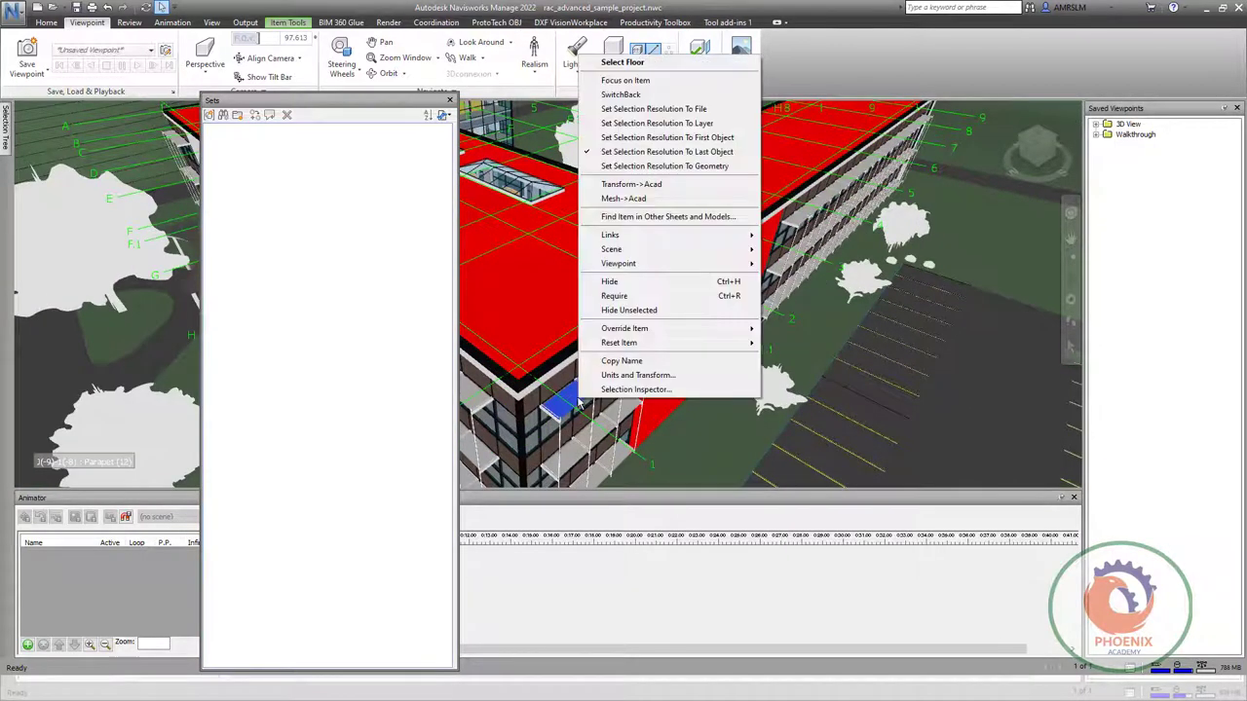
click(711, 133)
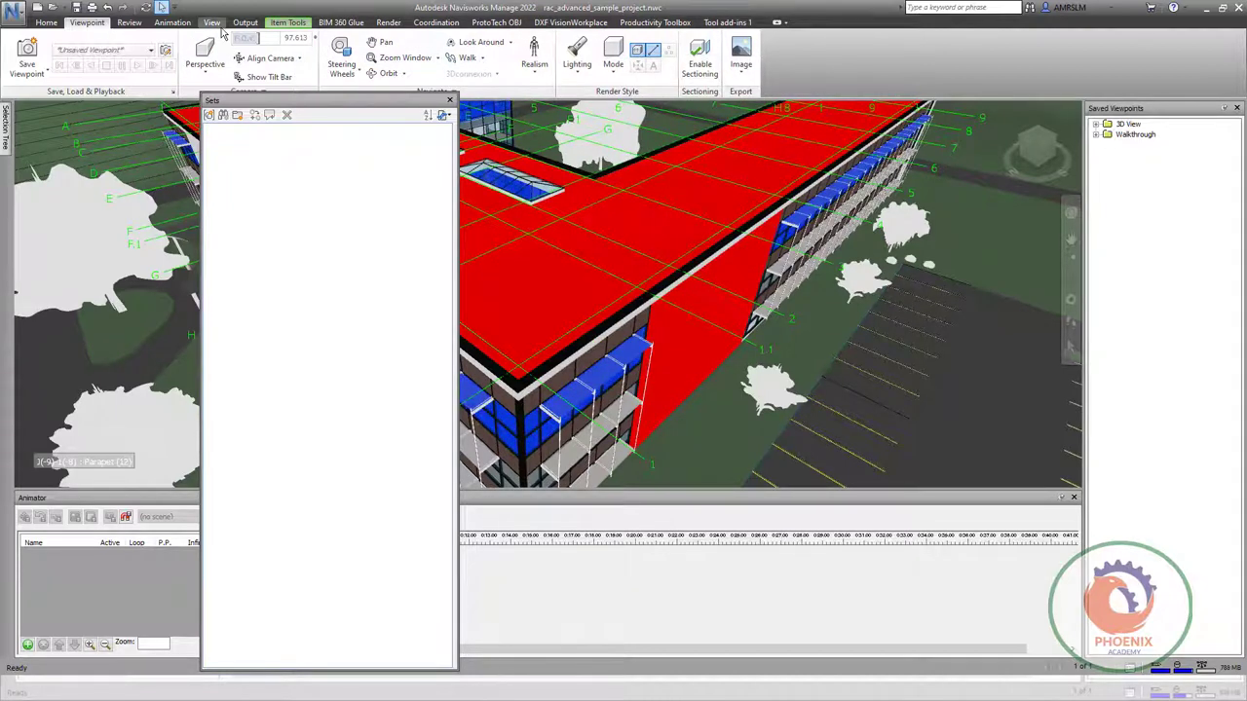
click(280, 27)
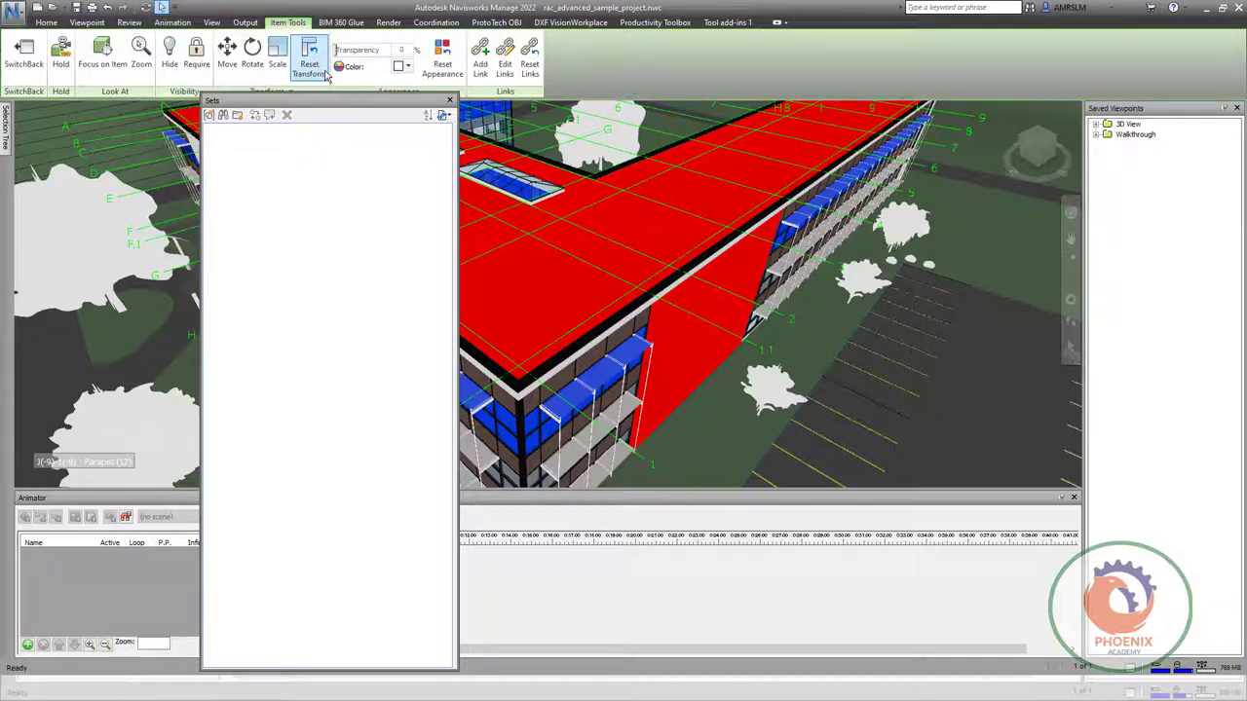
- Override the selected glass panels' colour to yellow and clear the selection
click(400, 66)
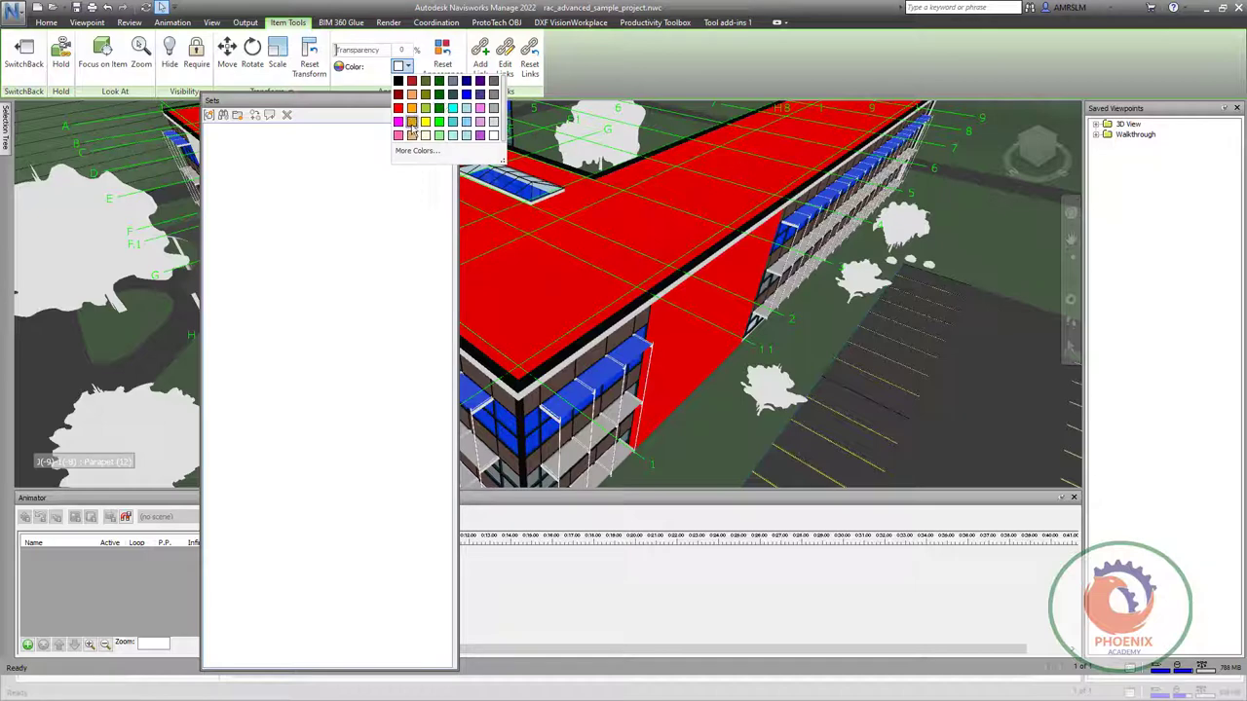
click(425, 122)
click(591, 148)
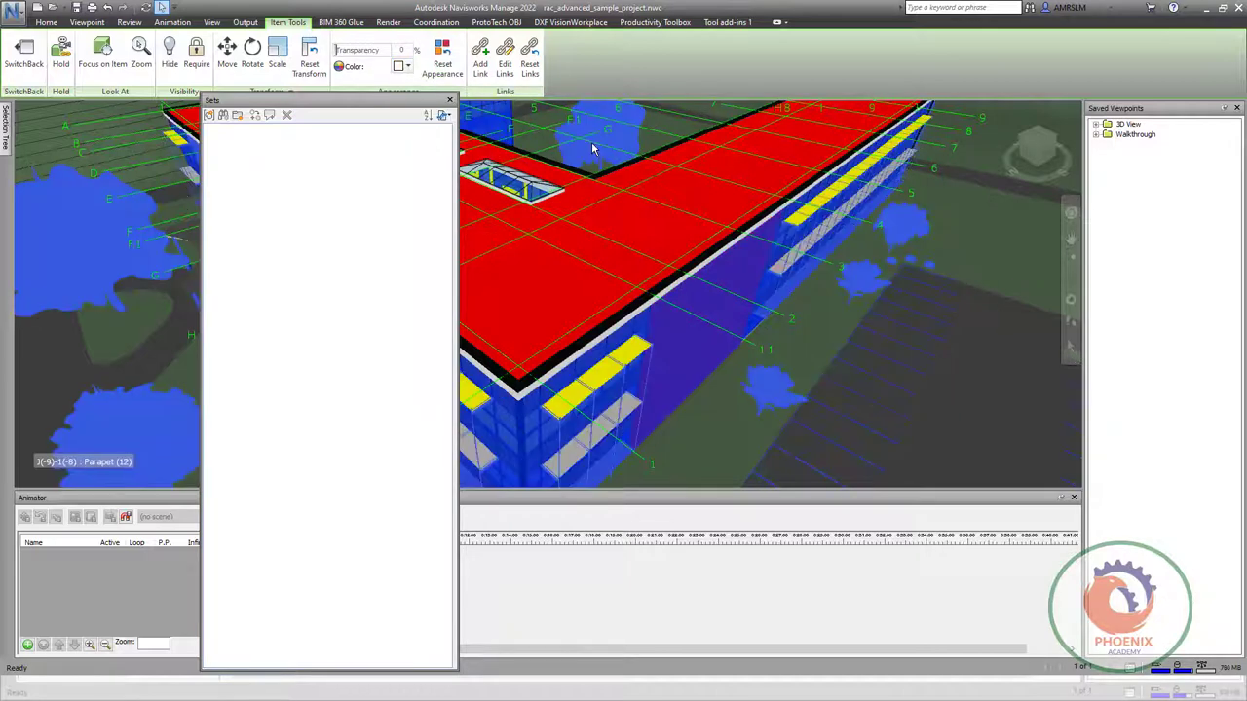
key(Escape)
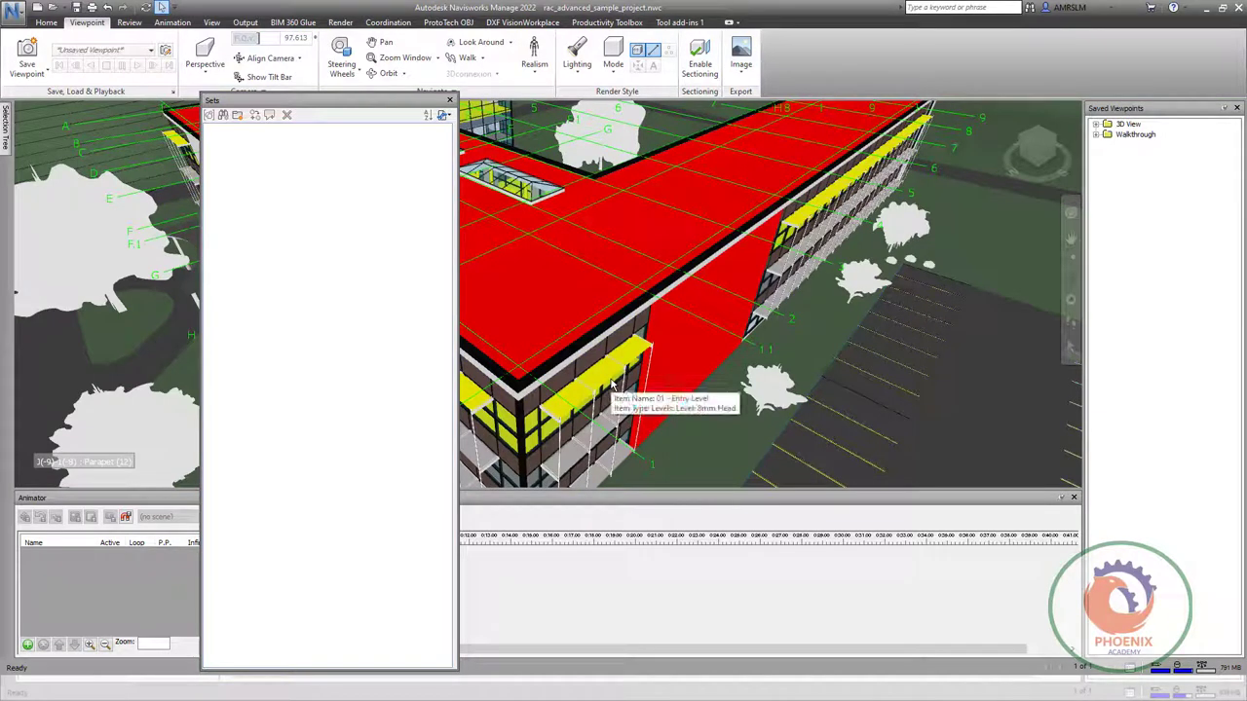
- Apply a transparency override to the red roof so it becomes partly see-through
scroll(563, 305, up, 1)
scroll(563, 303, down, 2)
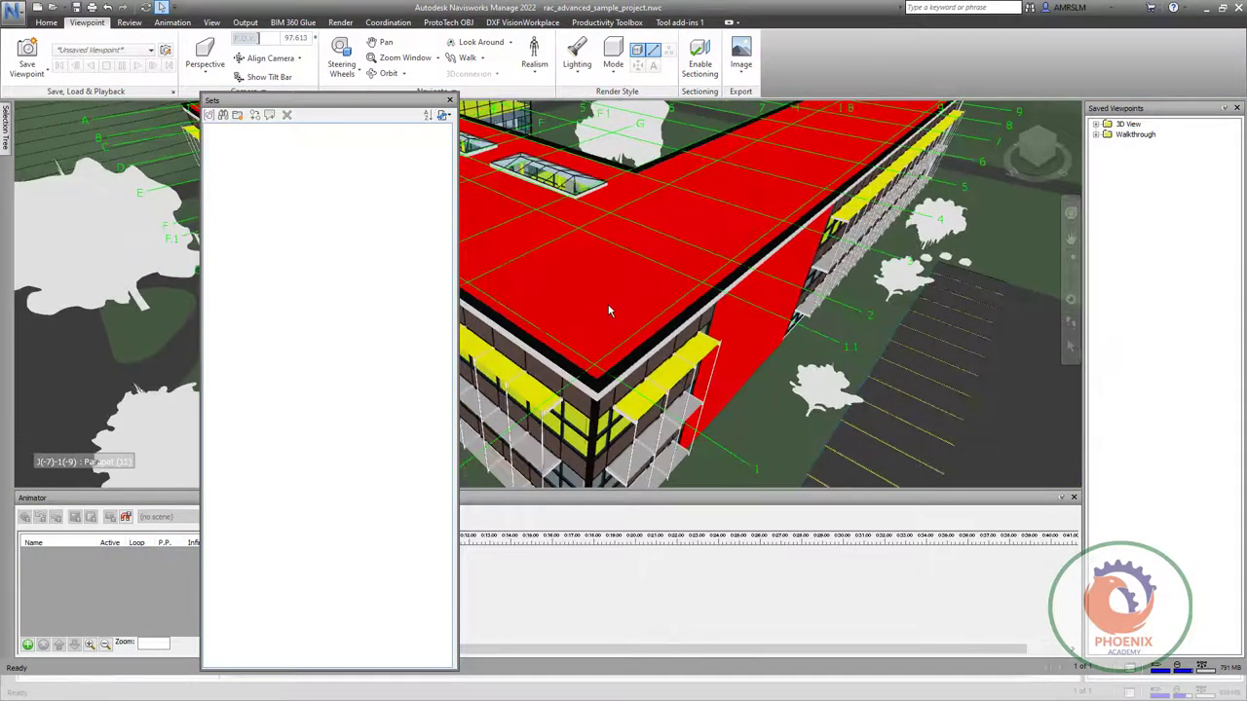
click(563, 298)
right_click(563, 298)
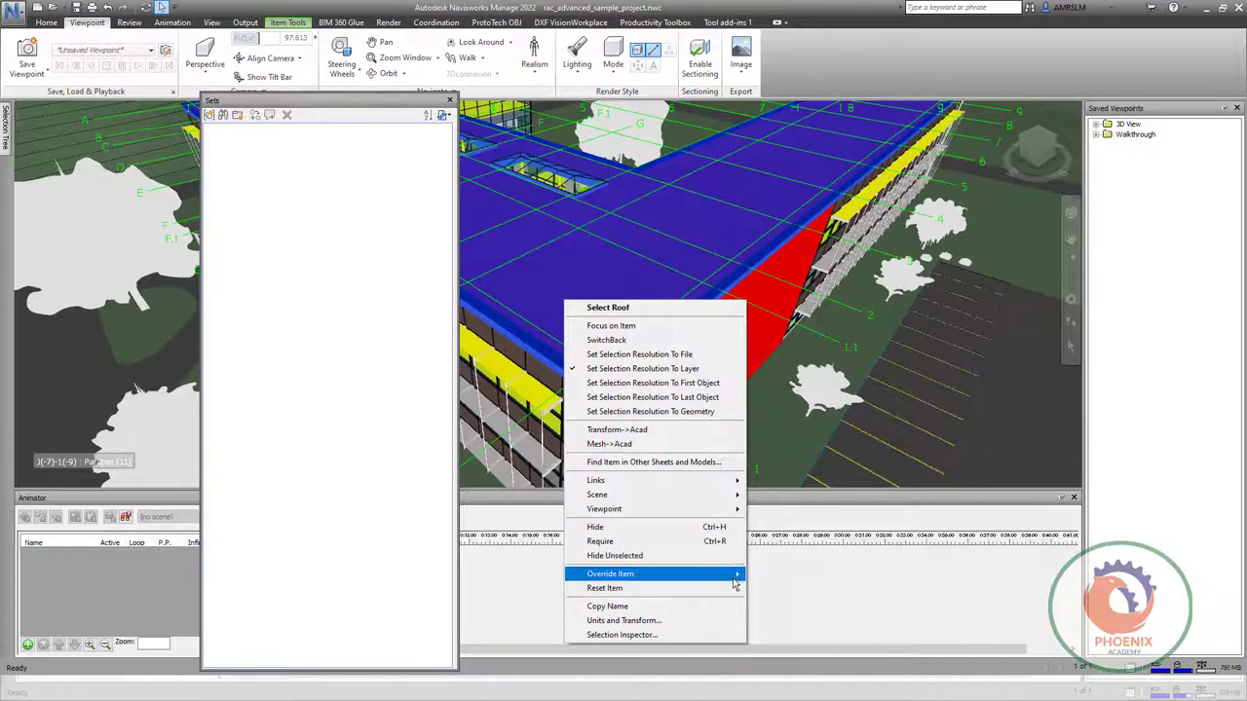
mouse_move(655, 573)
click(845, 595)
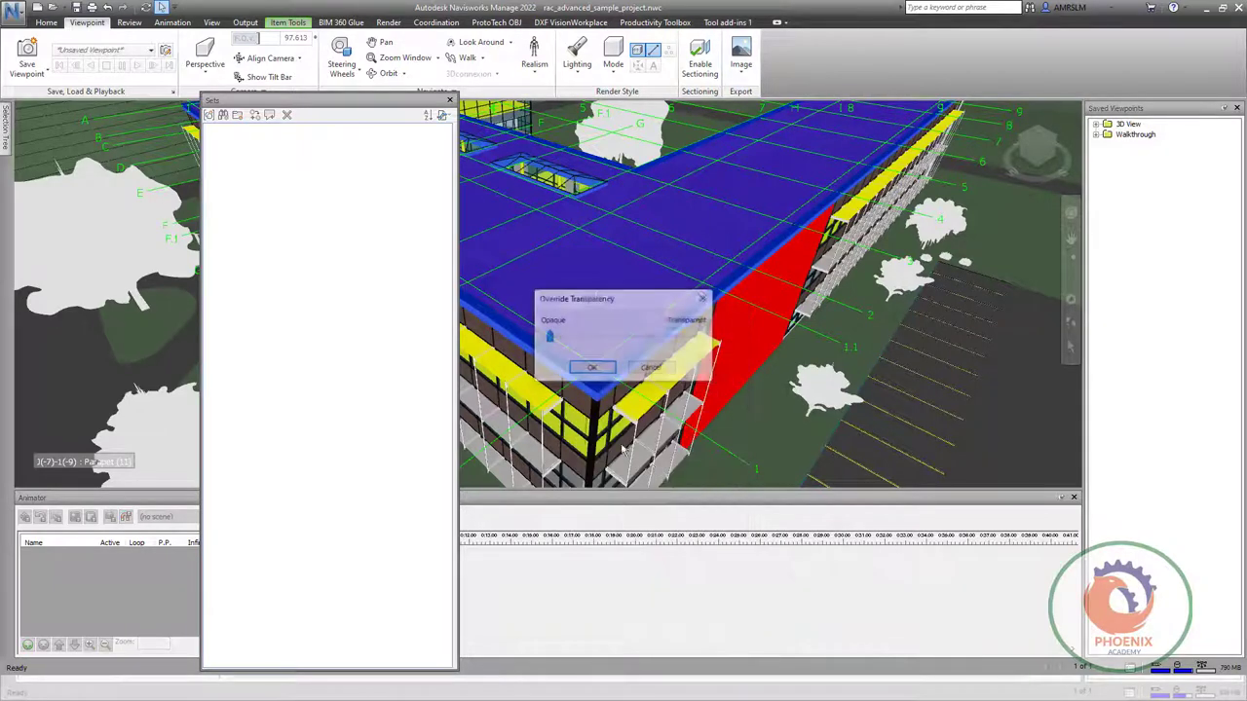
drag(550, 335, 626, 346)
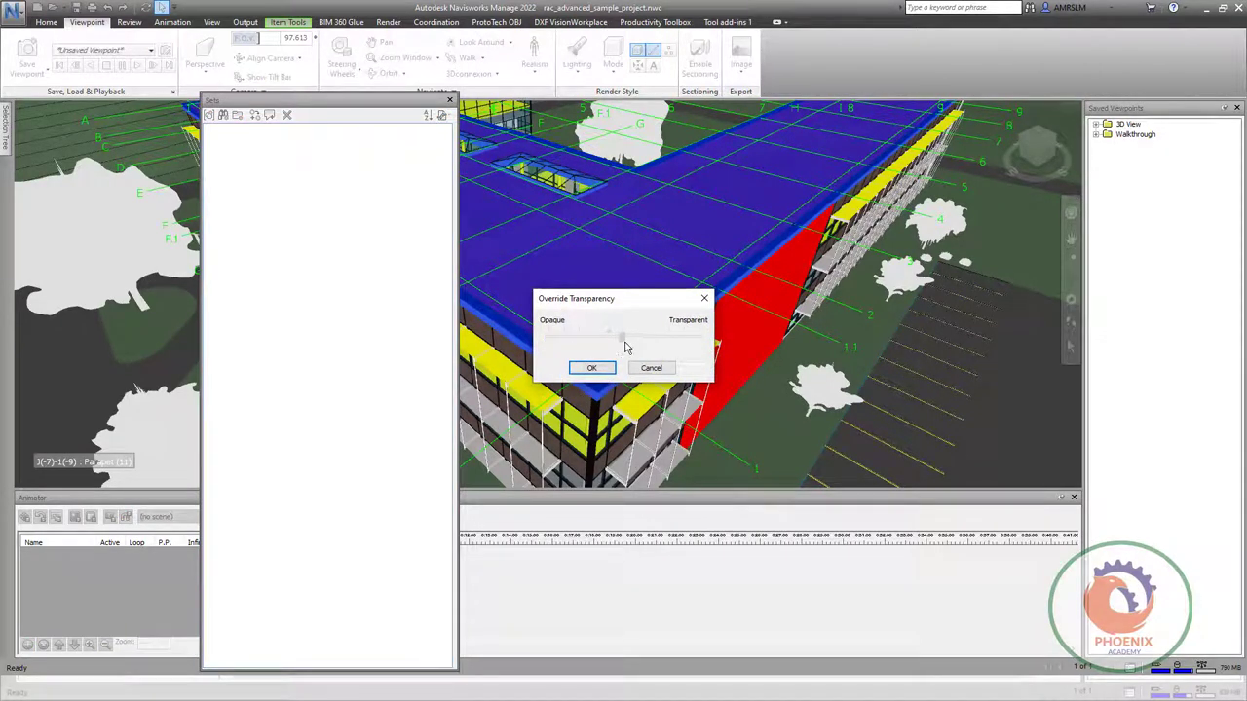
click(591, 367)
key(Escape)
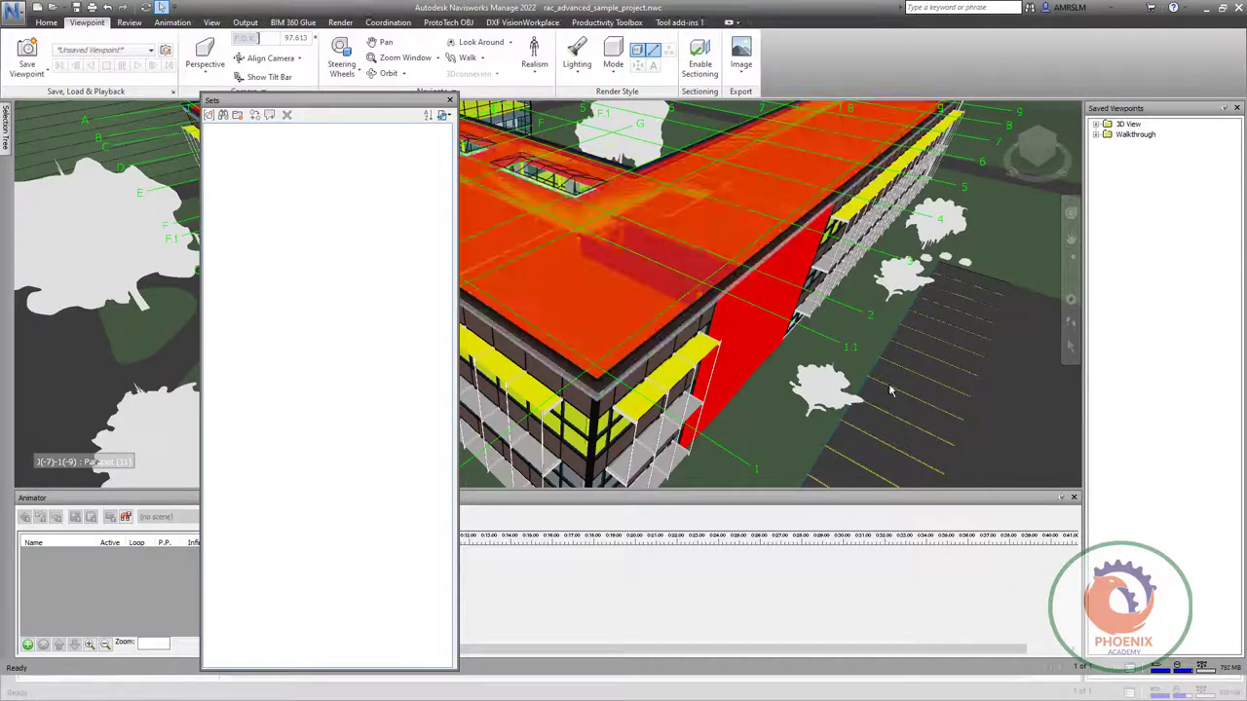
- Move the roof up 4000 along Z with a transform override
click(561, 288)
right_click(561, 289)
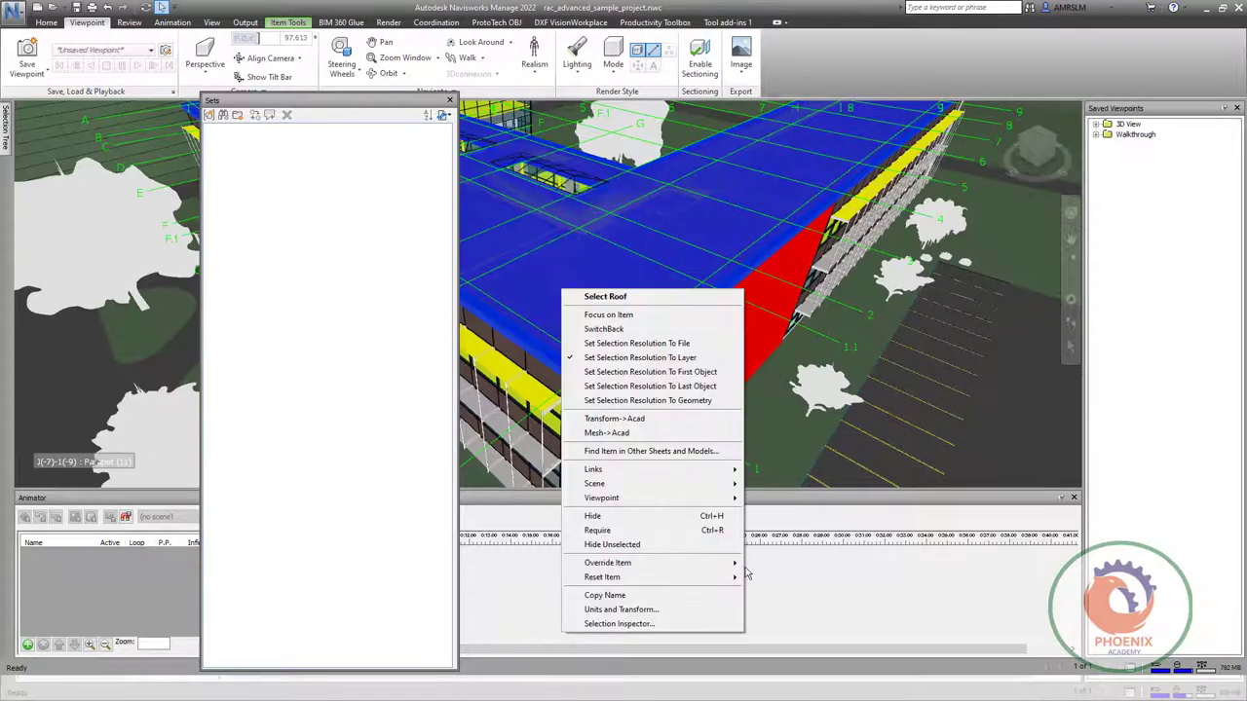
mouse_move(608, 563)
click(805, 594)
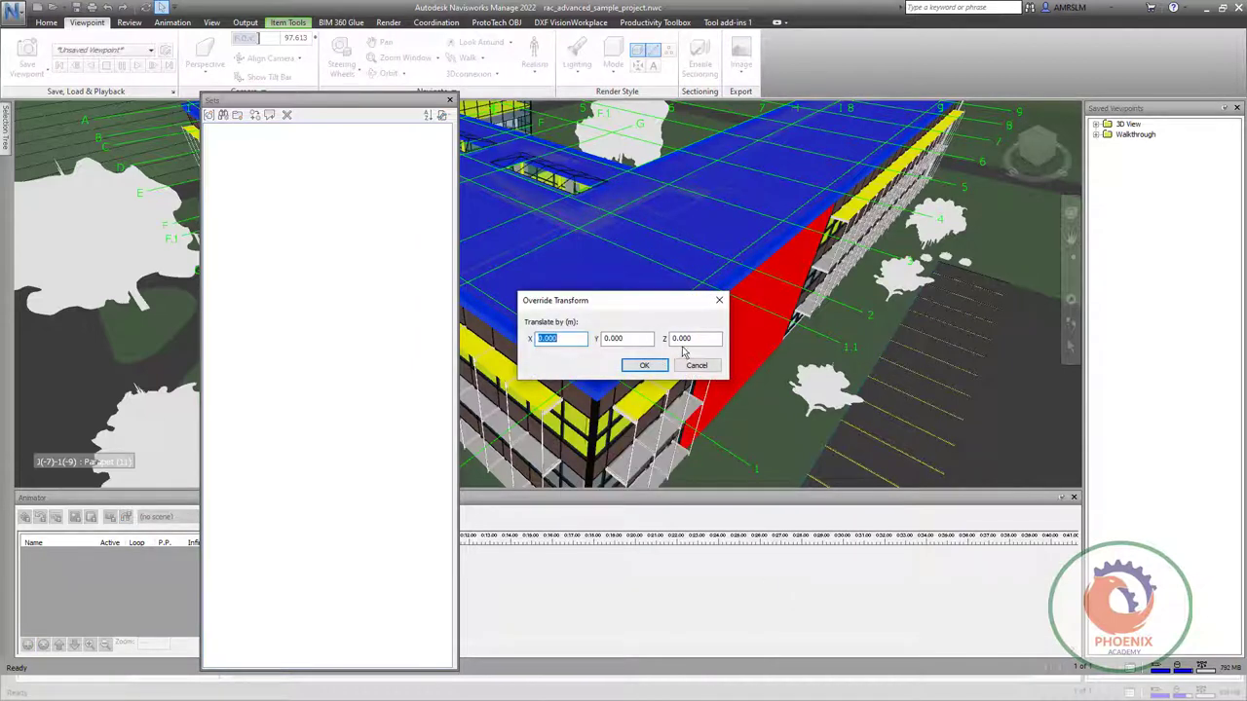
key(Tab)
key(Tab)
text(4000)
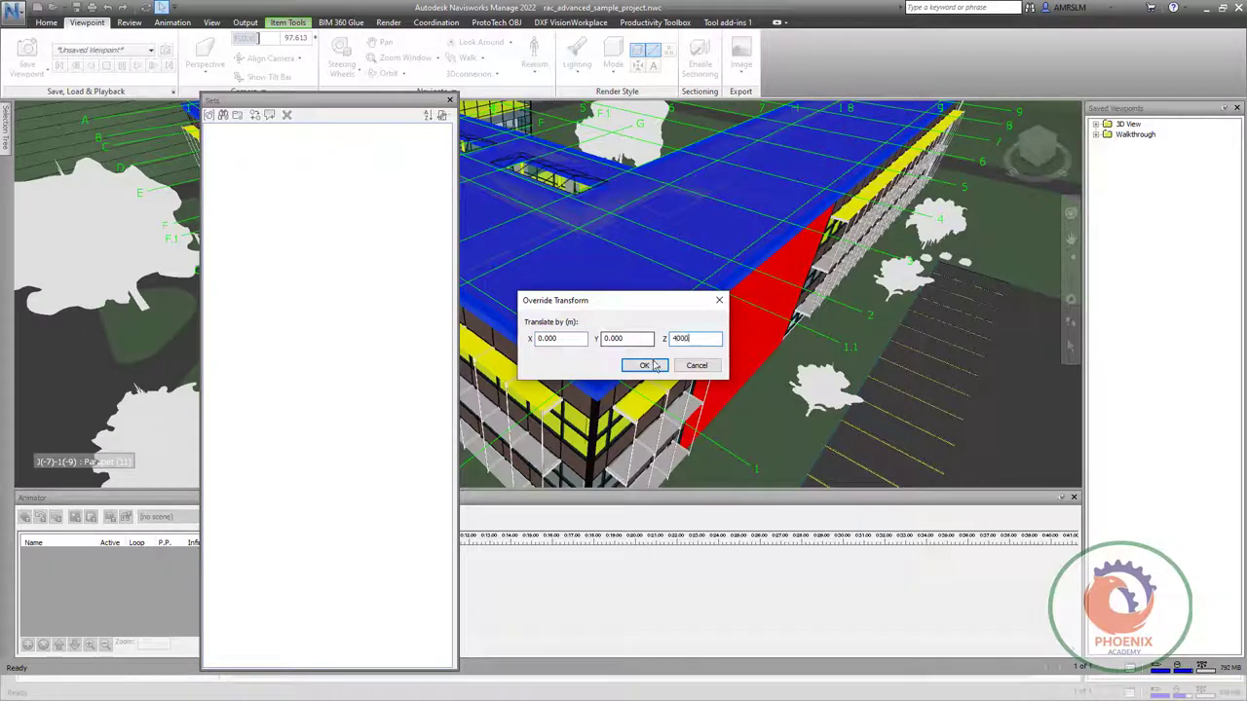
click(643, 365)
- Zoom out to the whole site, then back in on the building corner and select the roof
scroll(623, 371, down, 3)
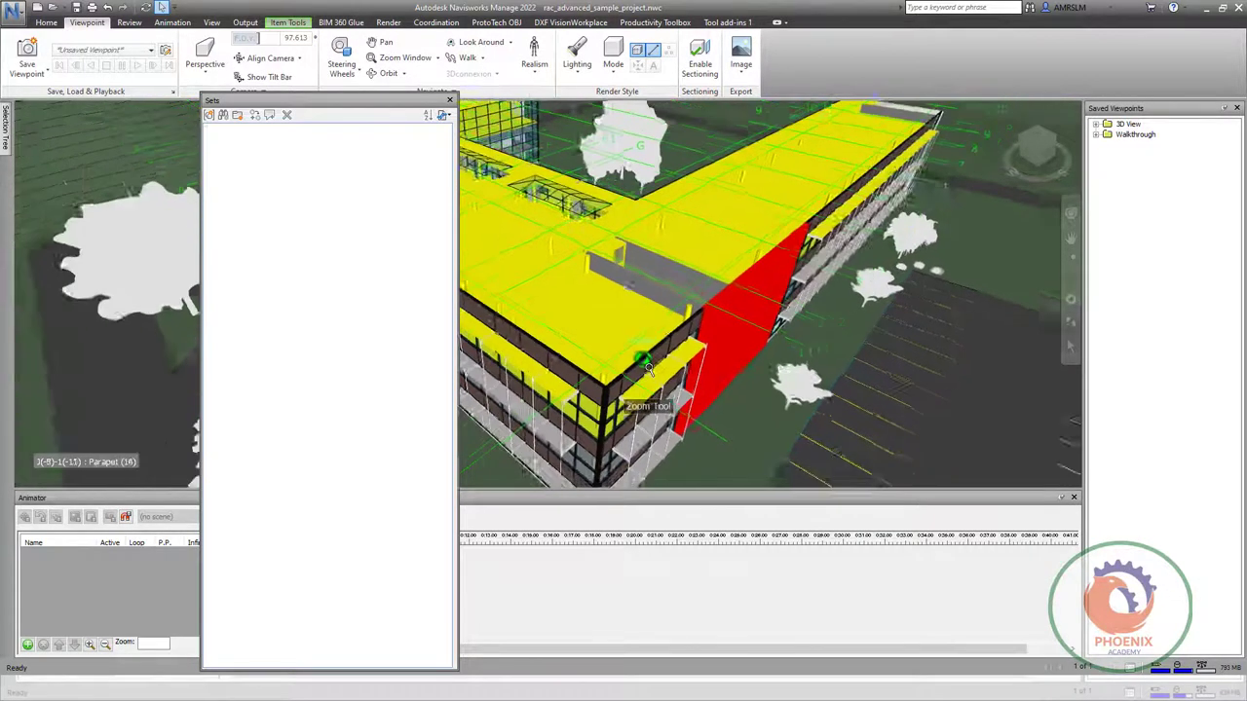
scroll(631, 390, down, 3)
scroll(630, 389, down, 3)
scroll(630, 390, down, 3)
scroll(630, 389, up, 2)
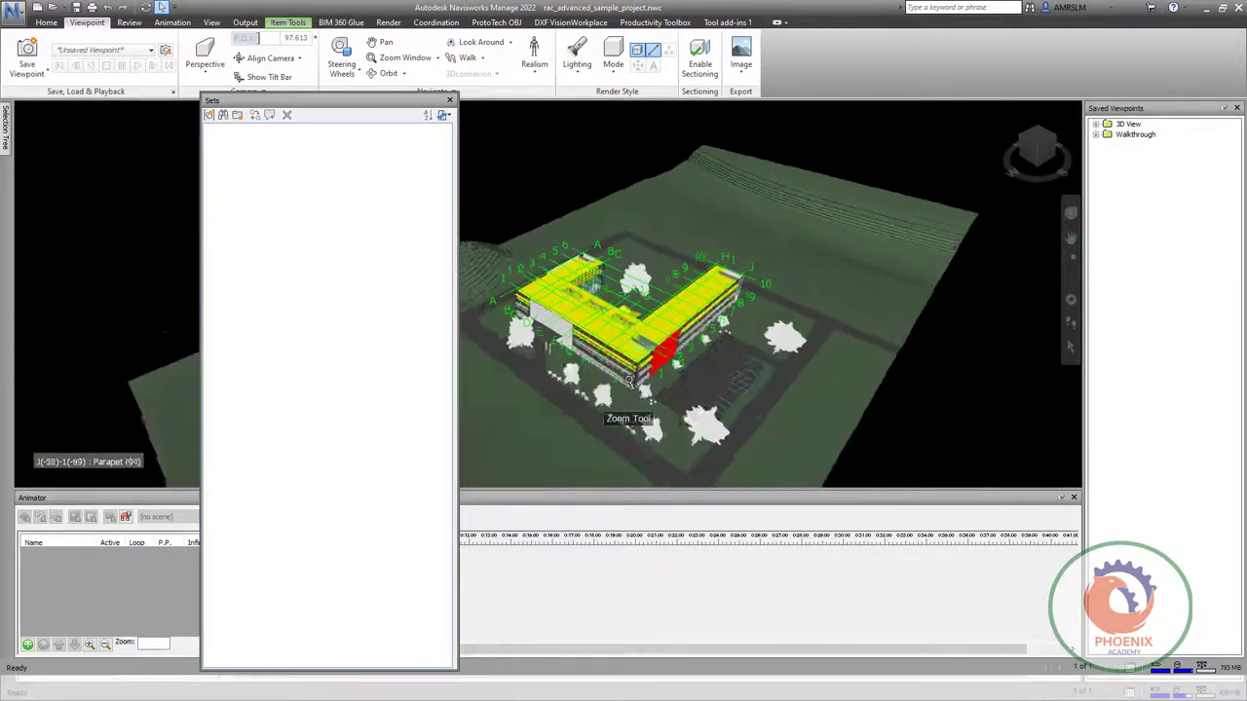
scroll(628, 384, up, 2)
scroll(615, 354, up, 2)
scroll(616, 354, up, 2)
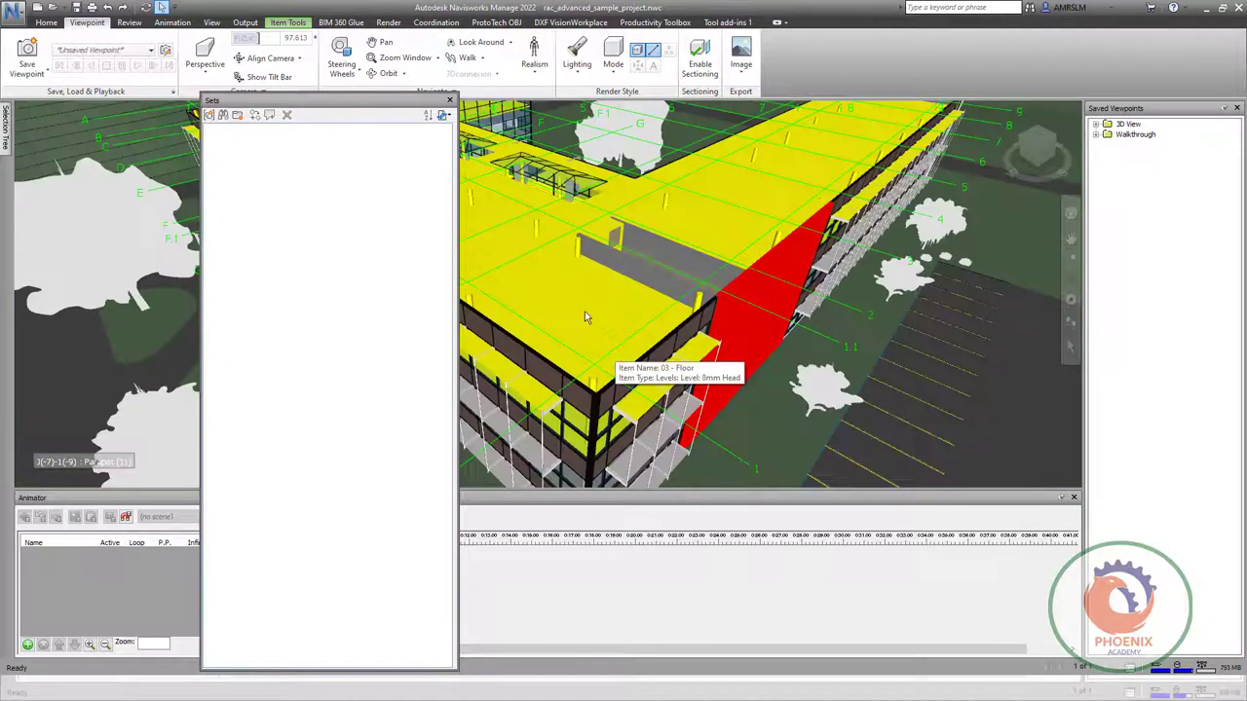
click(576, 295)
- Reset the roof's transform, lift it again along Z, and orbit to a lower view
right_click(577, 295)
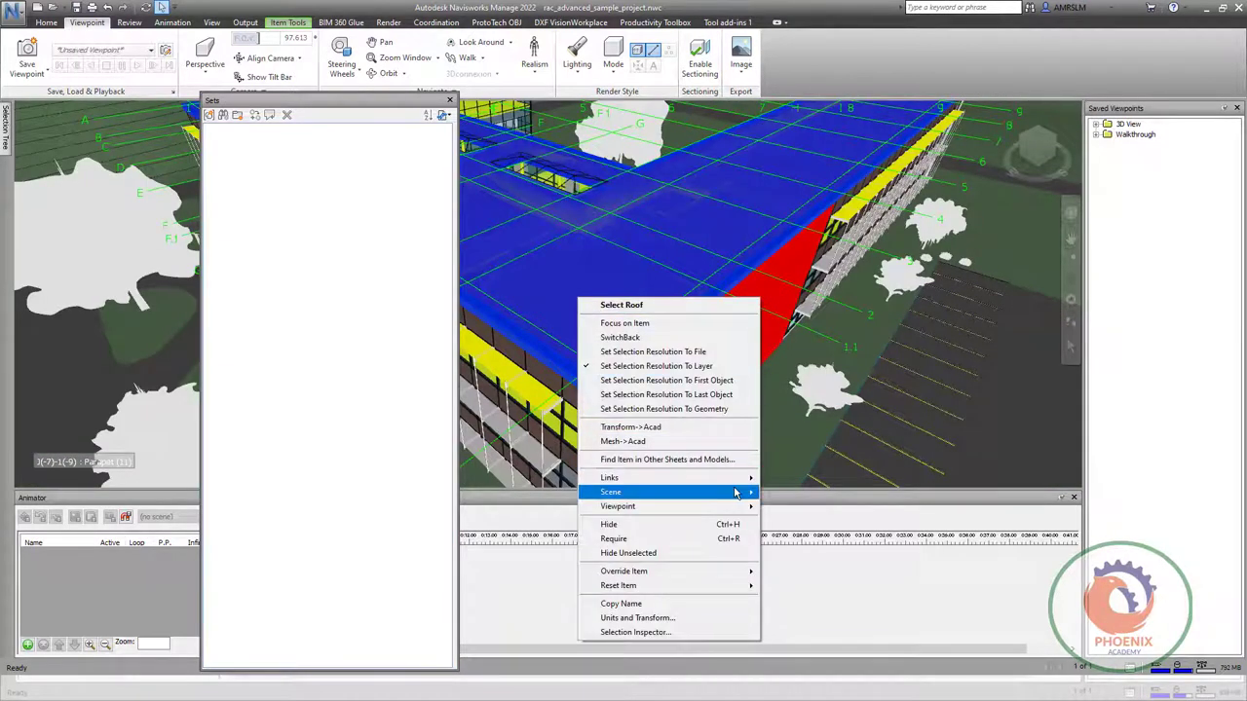
mouse_move(643, 586)
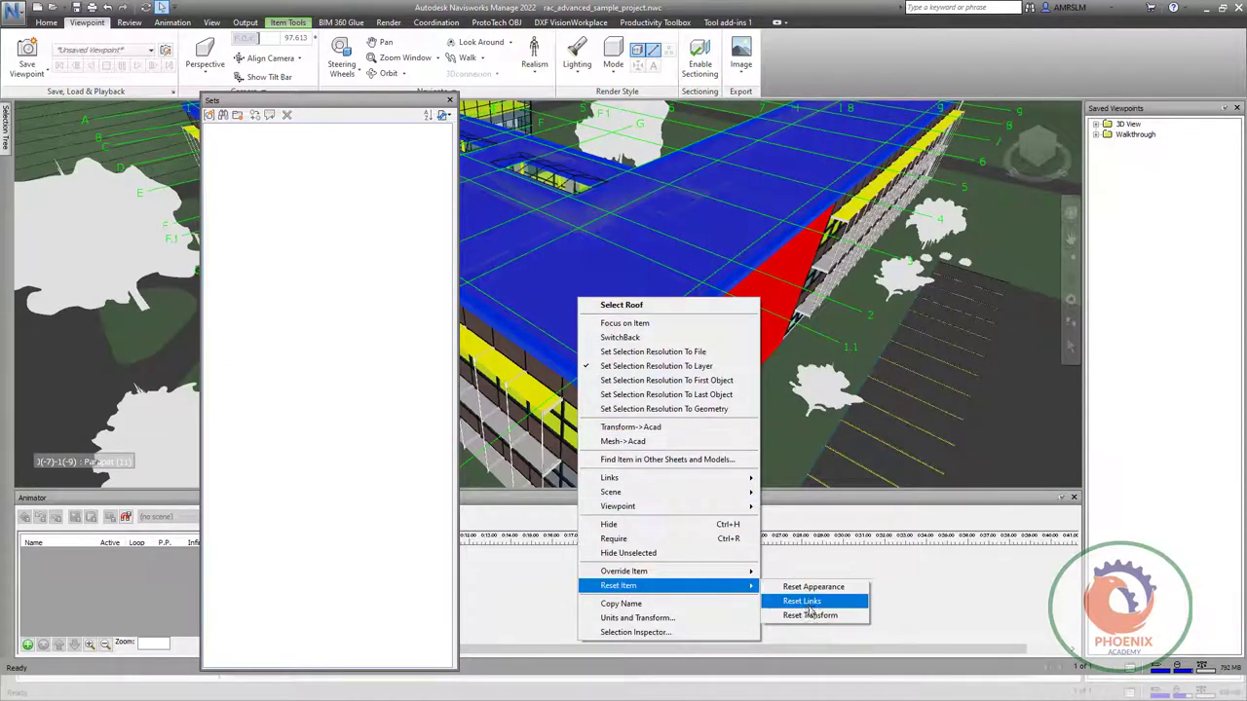
click(810, 615)
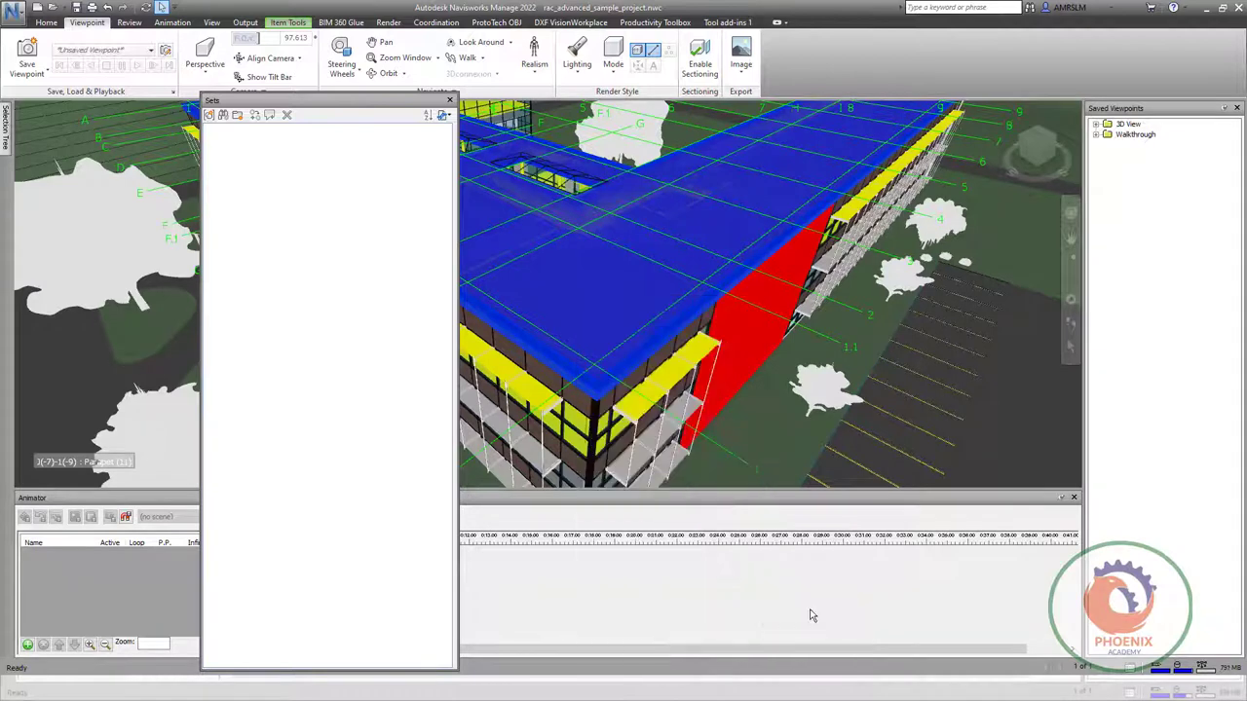
right_click(586, 309)
mouse_move(672, 591)
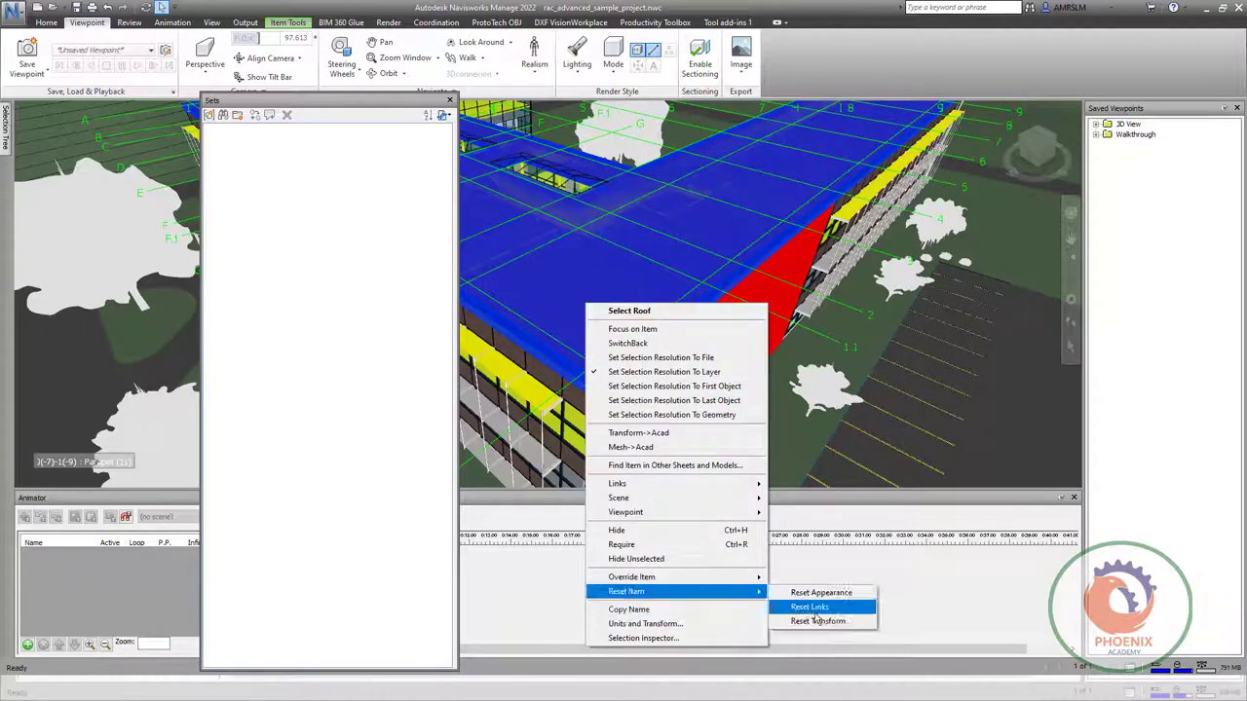
mouse_move(631, 576)
click(789, 607)
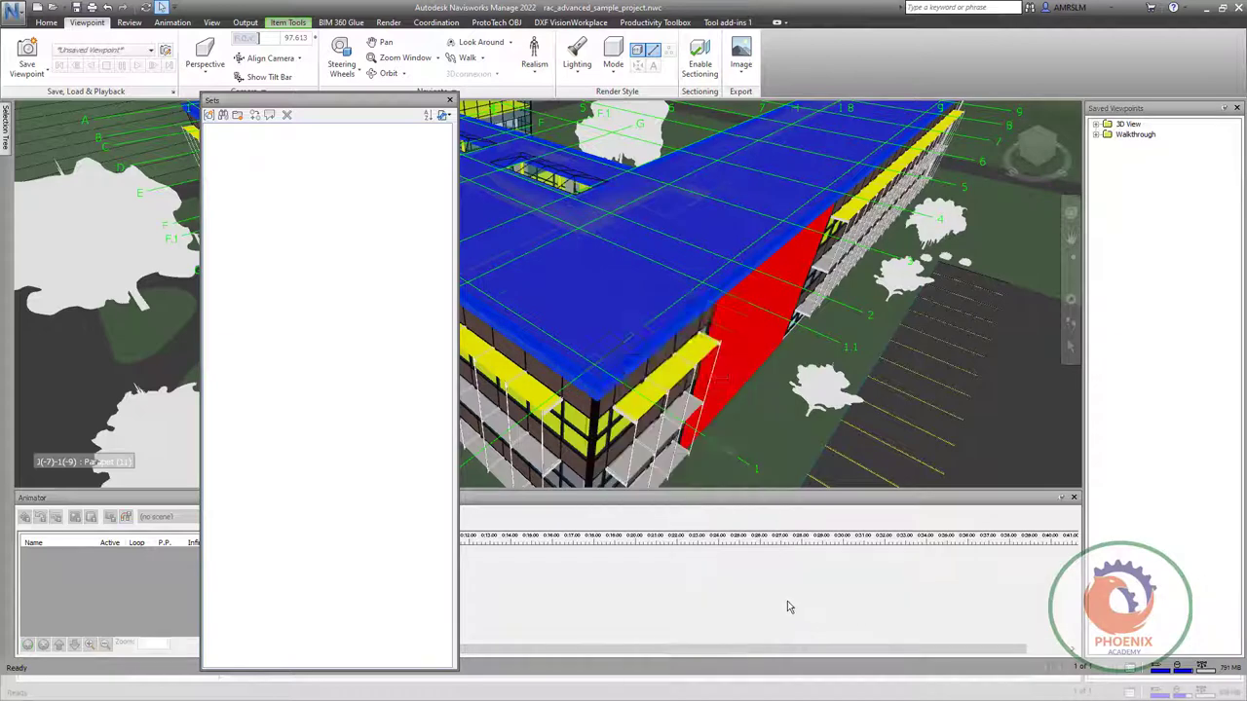
key(Tab)
key(Tab)
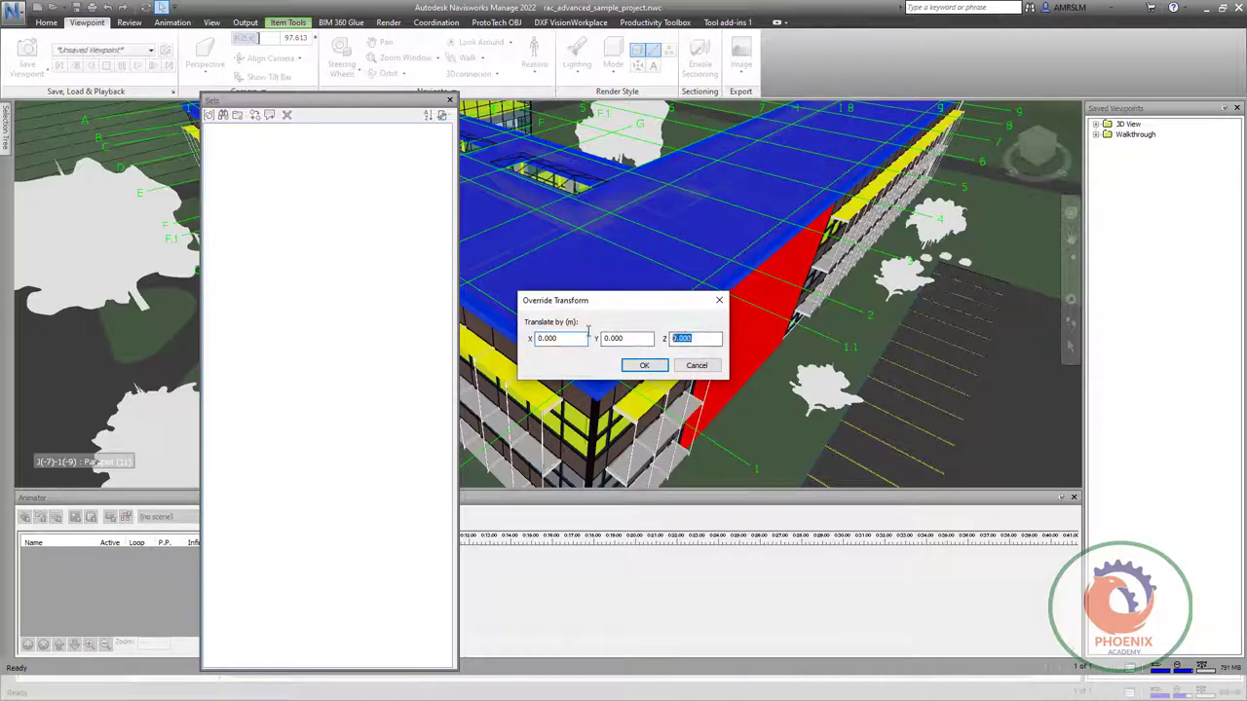
click(643, 365)
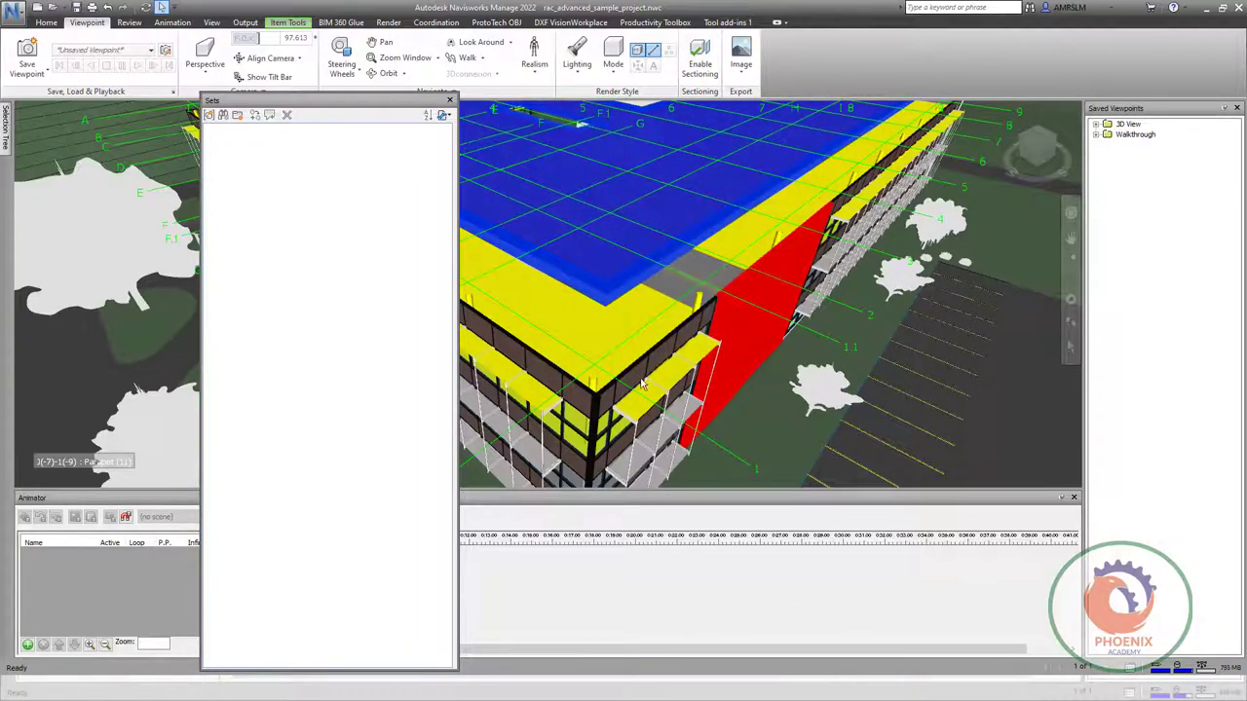
scroll(649, 399, up, 2)
shift+middle_drag(649, 401, 641, 246)
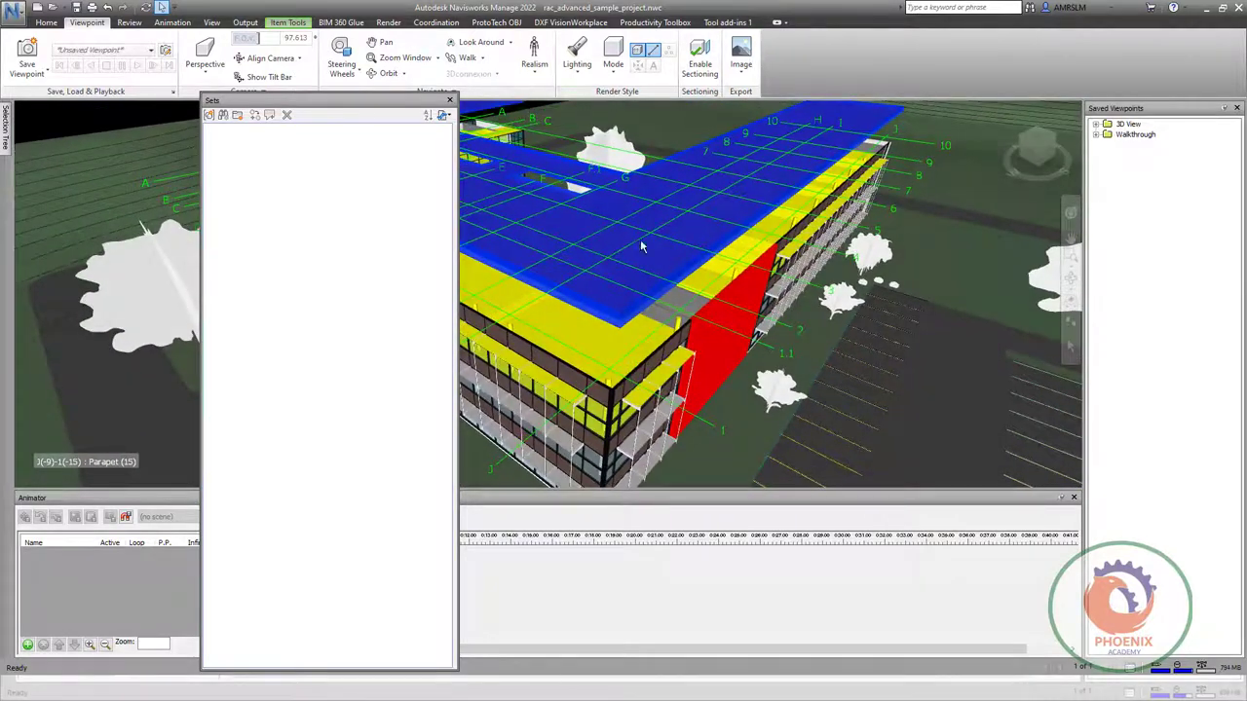
key(Escape)
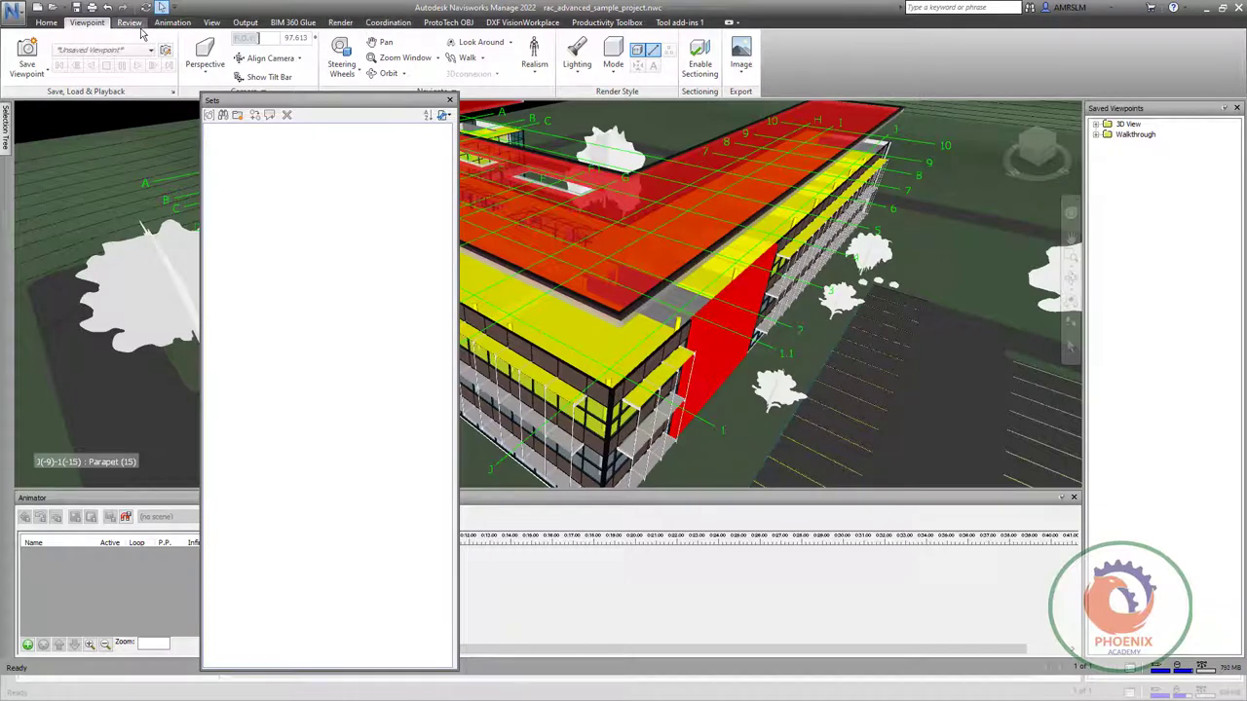
- Turn off the grid lines and select the Walls of 03 - Floor in the Selection Tree
click(211, 22)
click(163, 74)
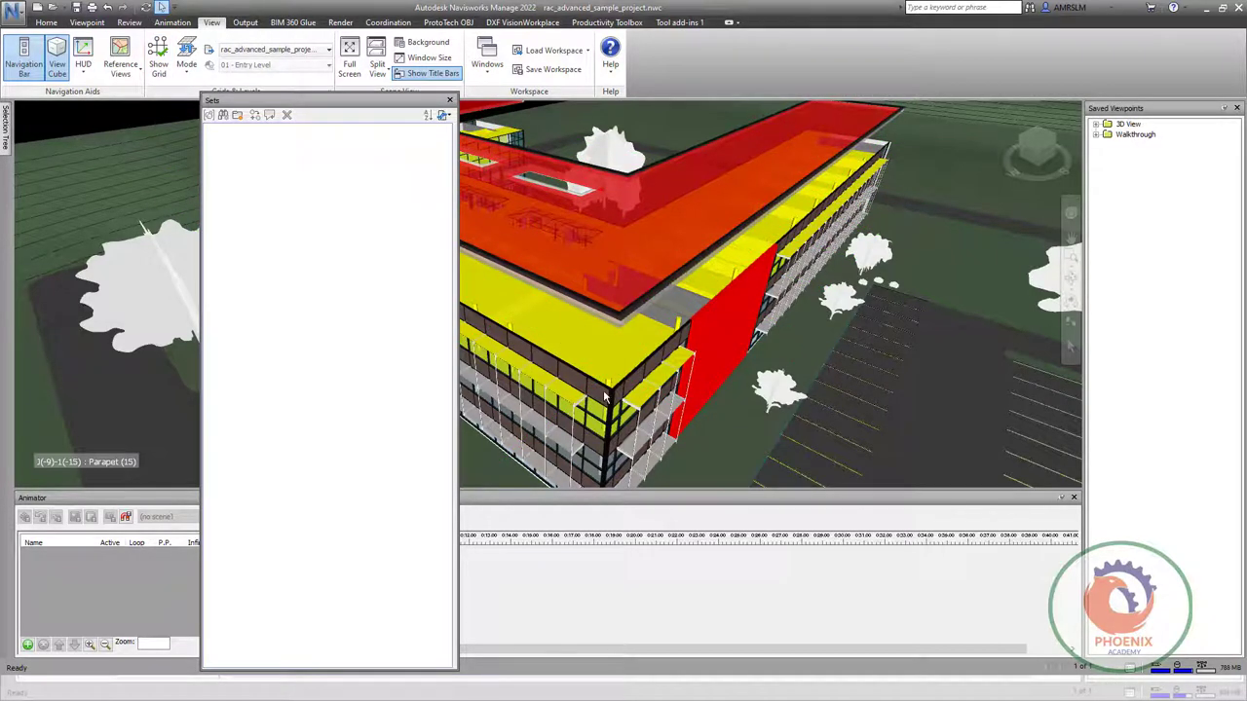
click(4, 136)
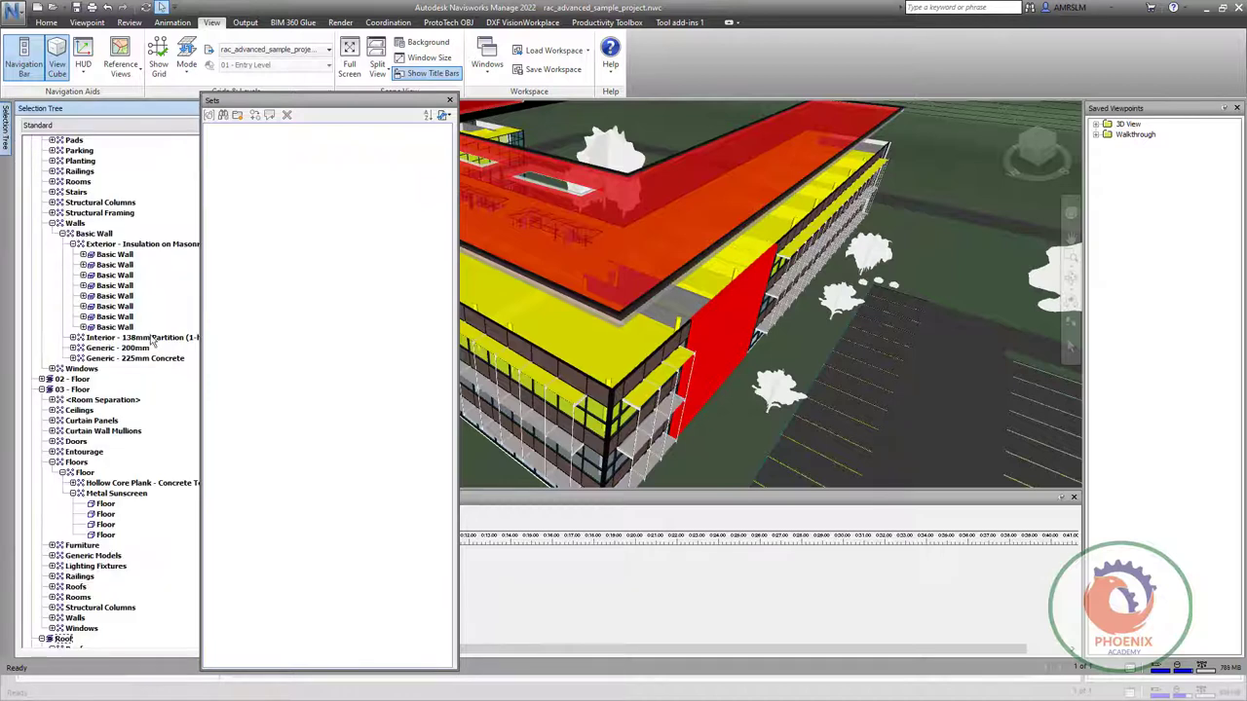
click(75, 618)
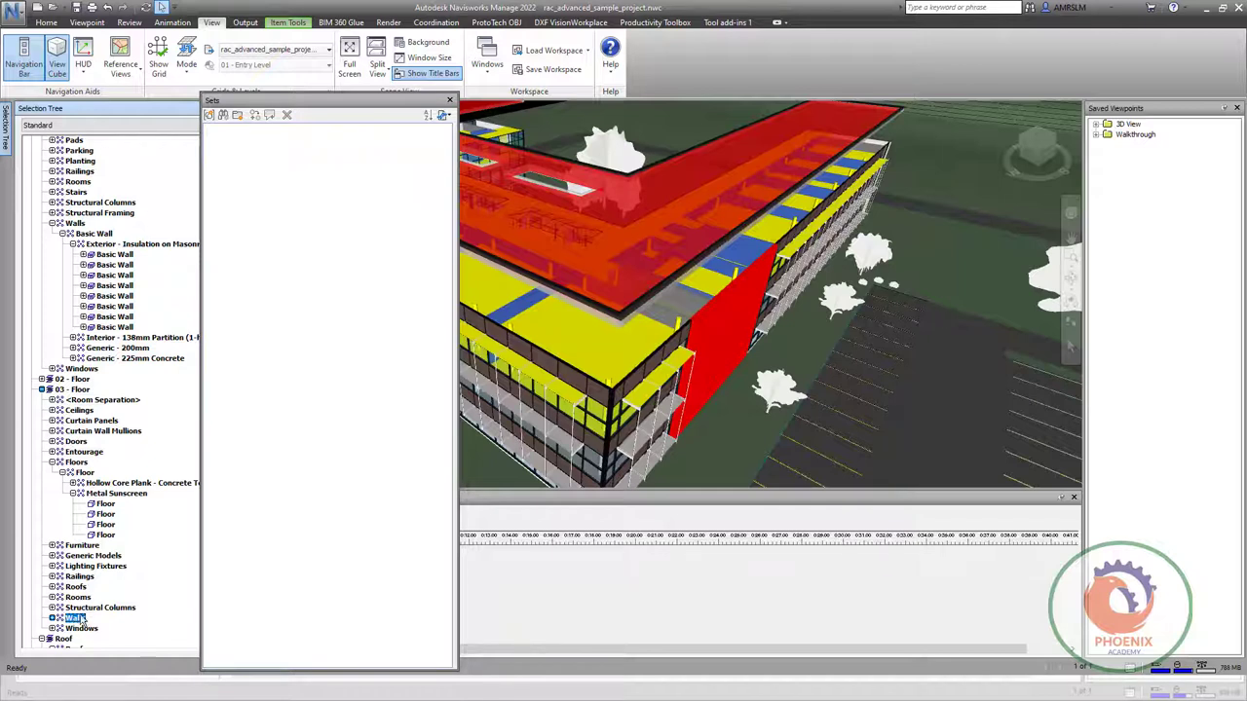
- Save the selected walls as a selection set named 'wall'
right_click(83, 619)
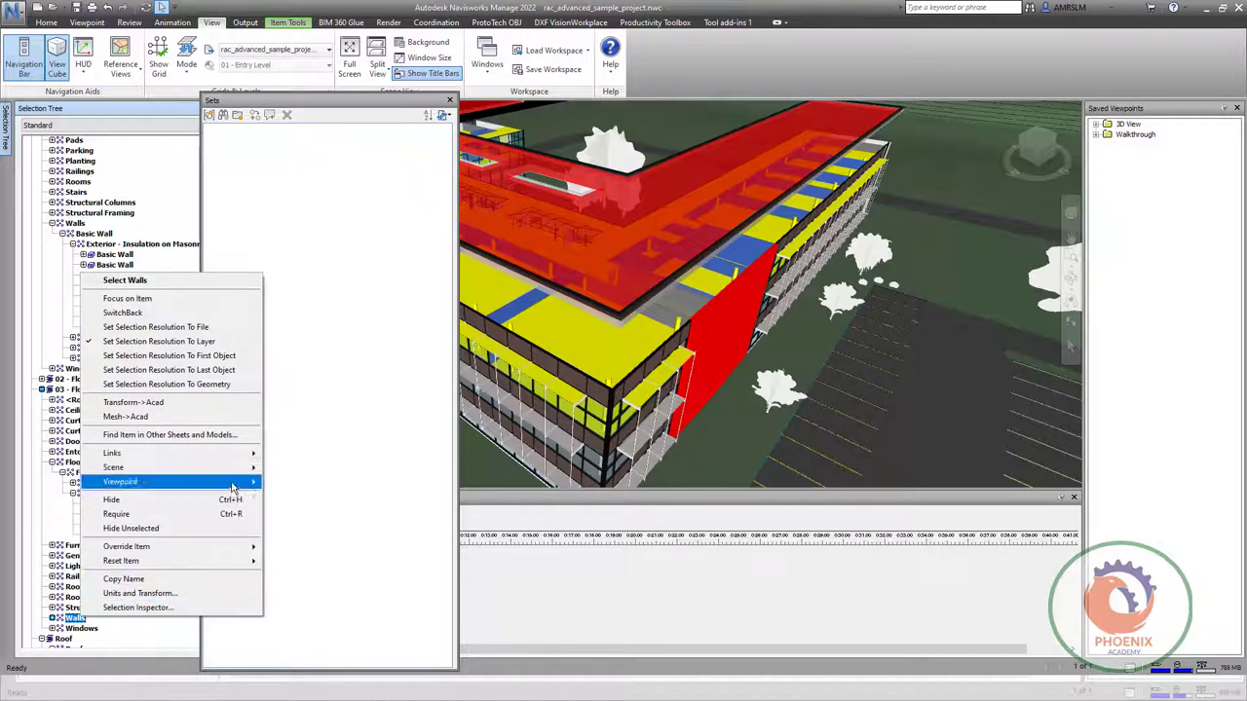
mouse_move(127, 546)
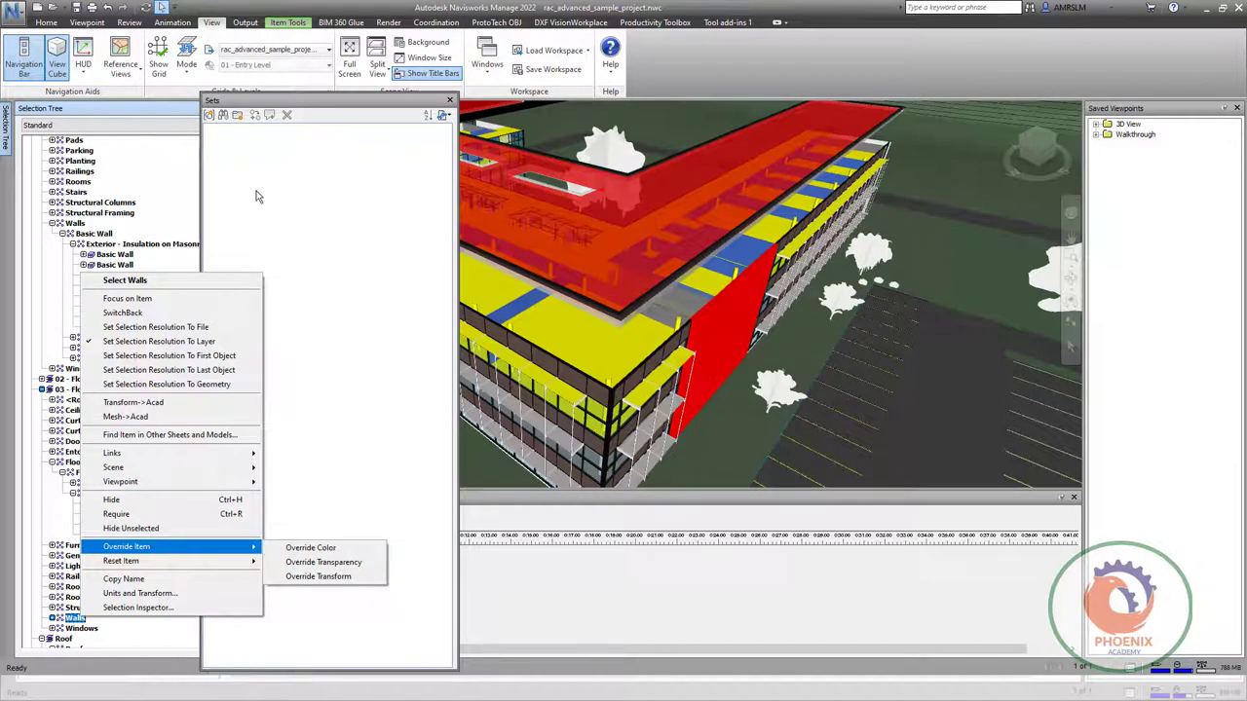
click(208, 115)
key(Return)
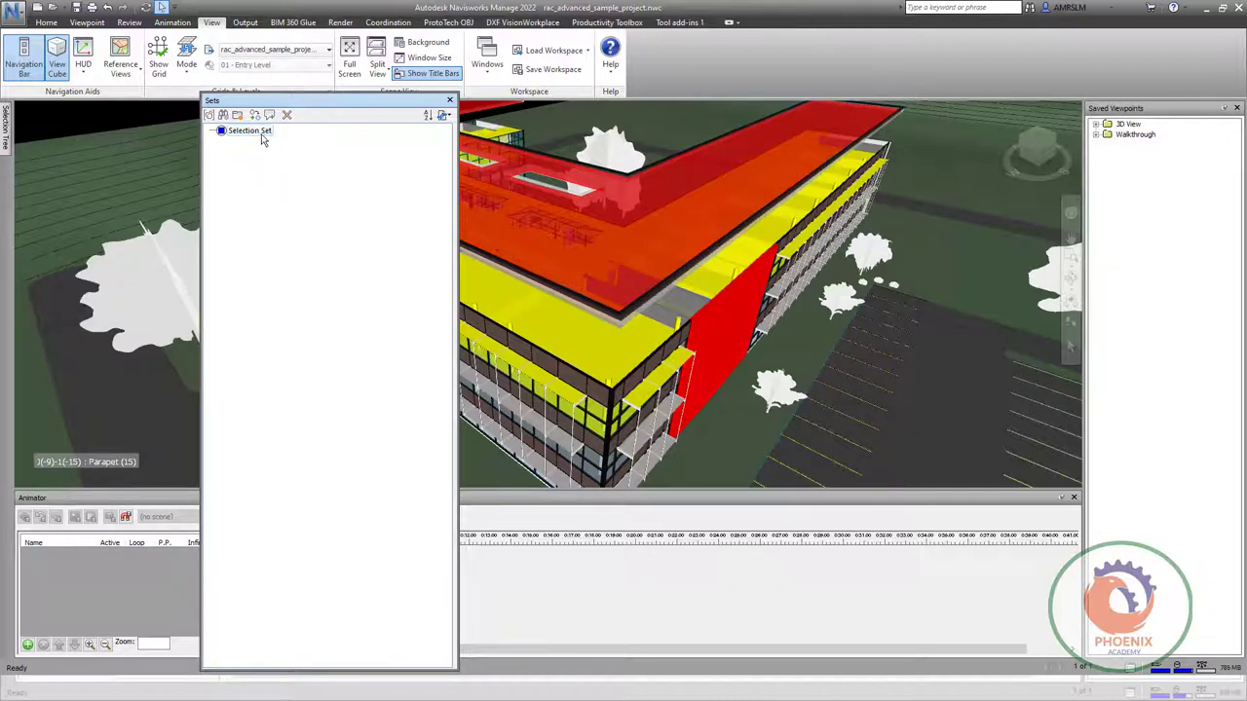
click(255, 133)
text(Wall)
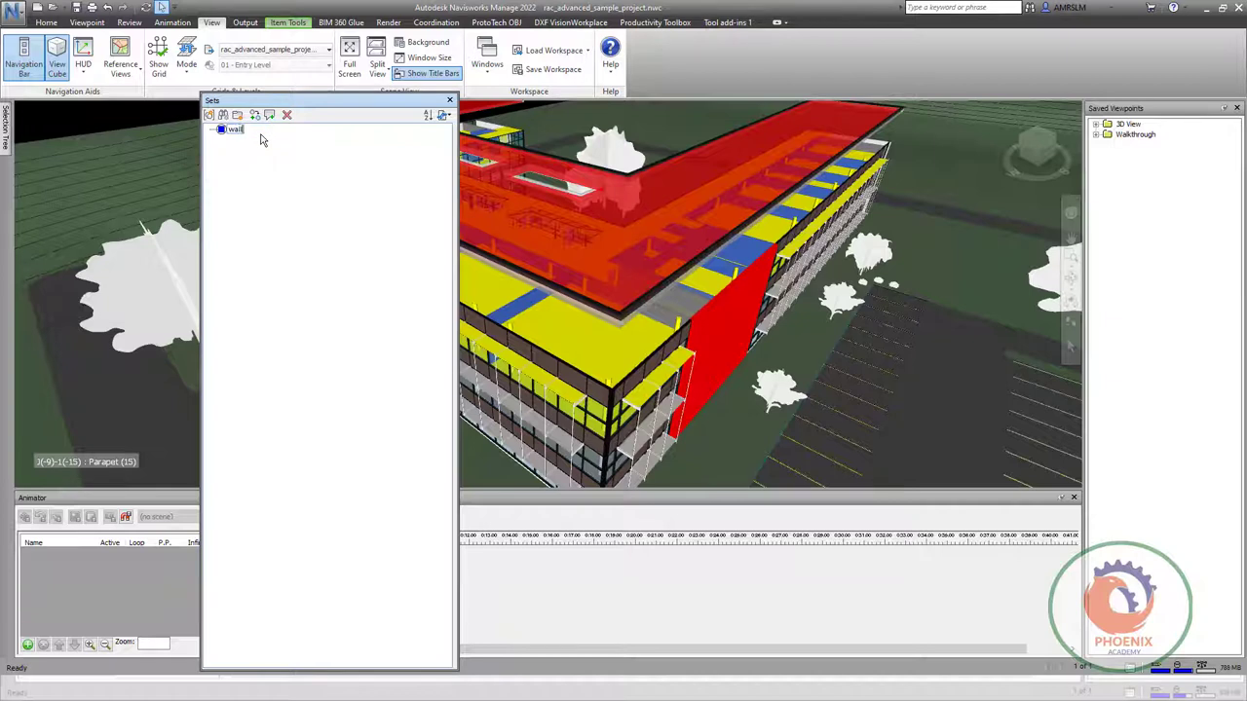
key(Return)
click(46, 23)
- In the Appearance Profiler, colour the 'wall' set green and run the profile
click(898, 42)
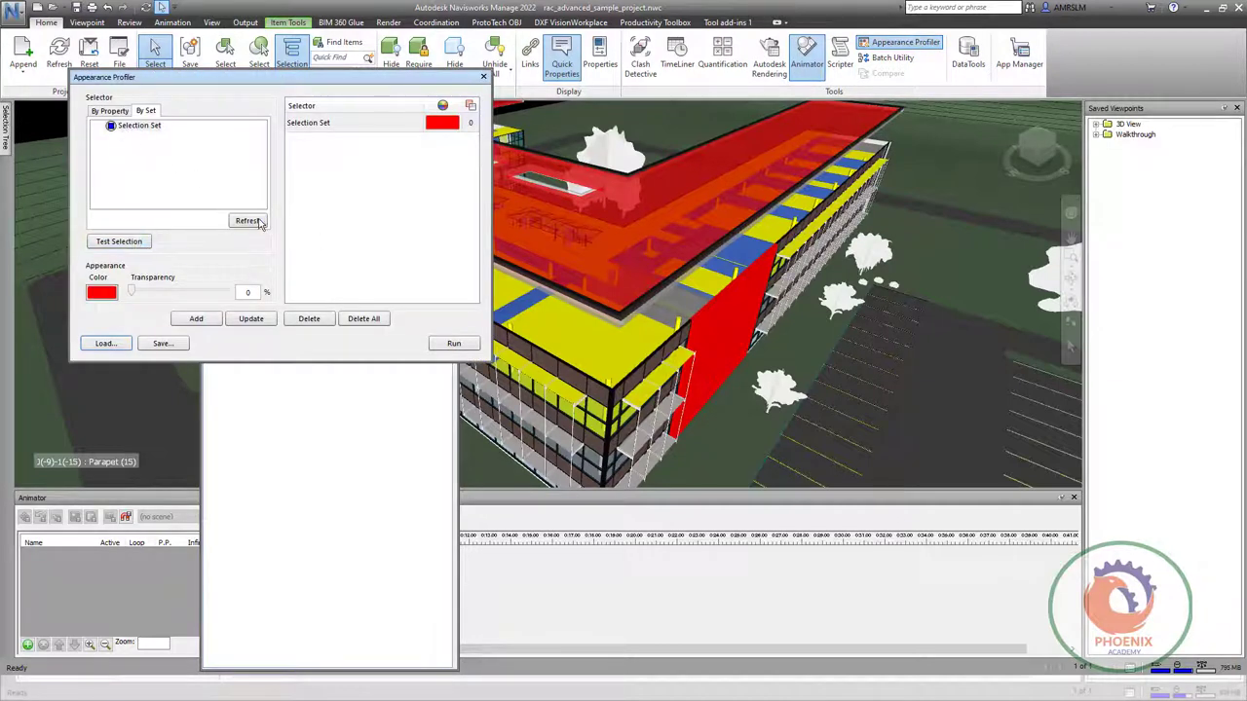
click(248, 221)
click(121, 126)
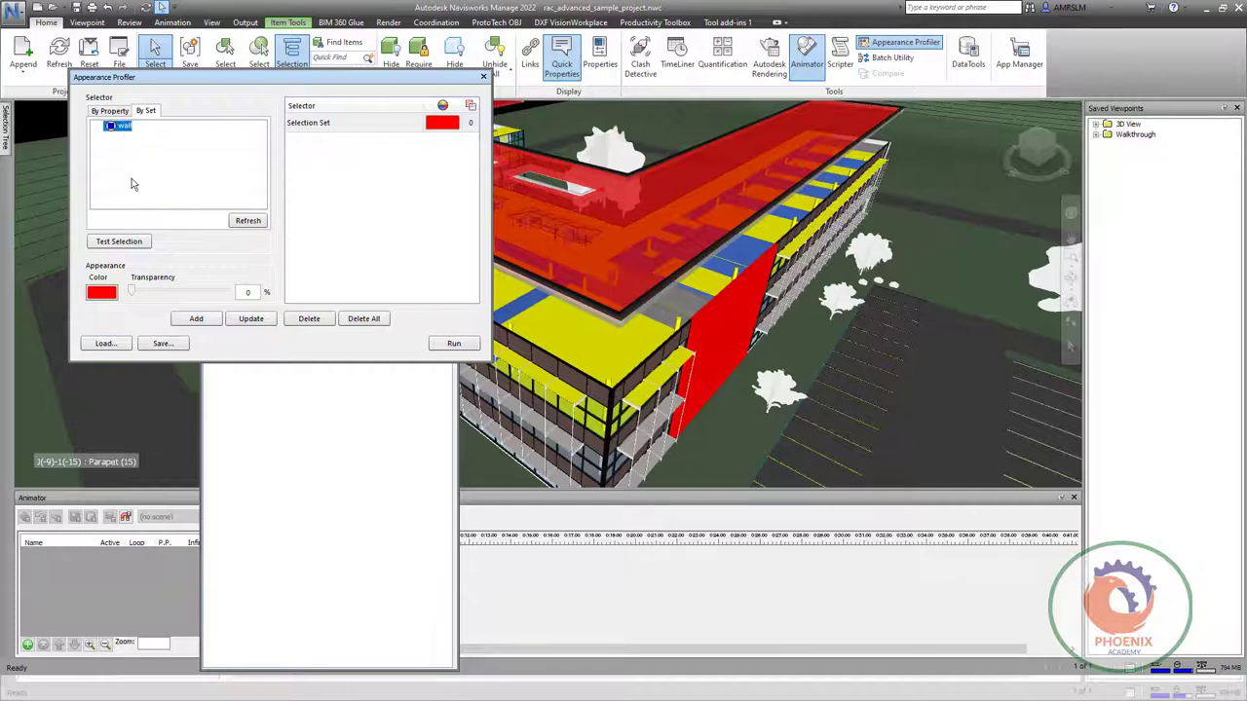
click(101, 294)
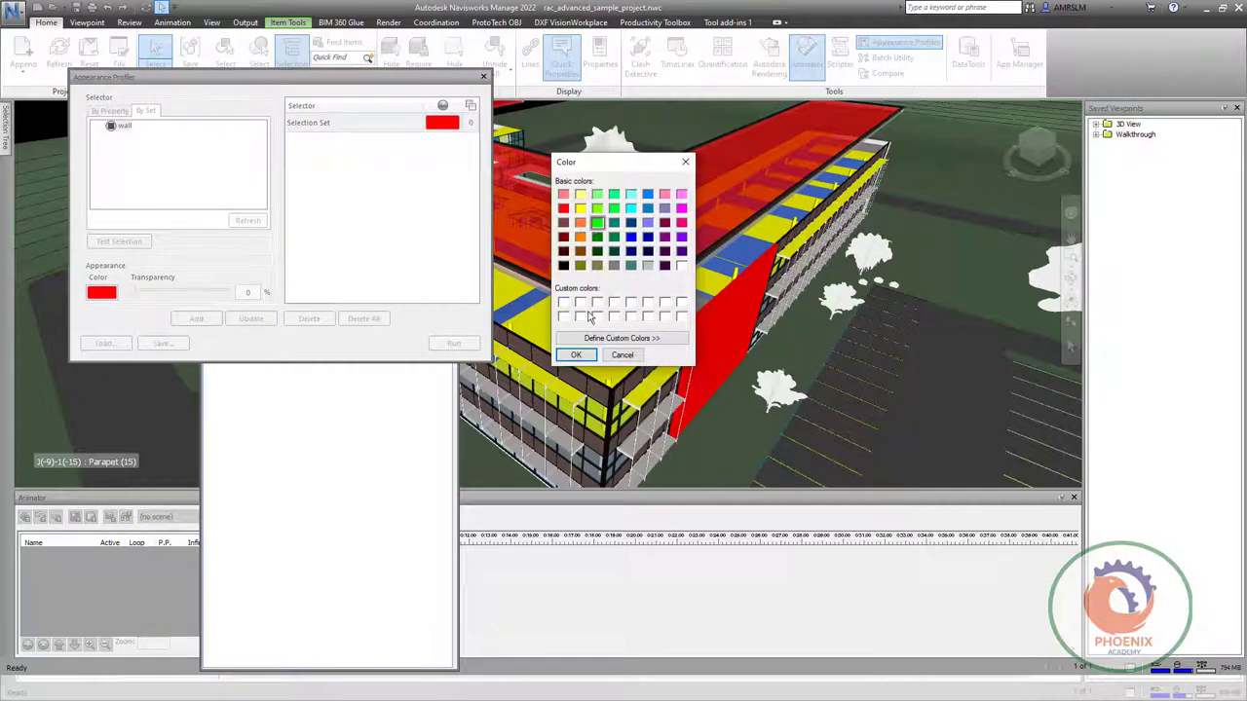
click(575, 355)
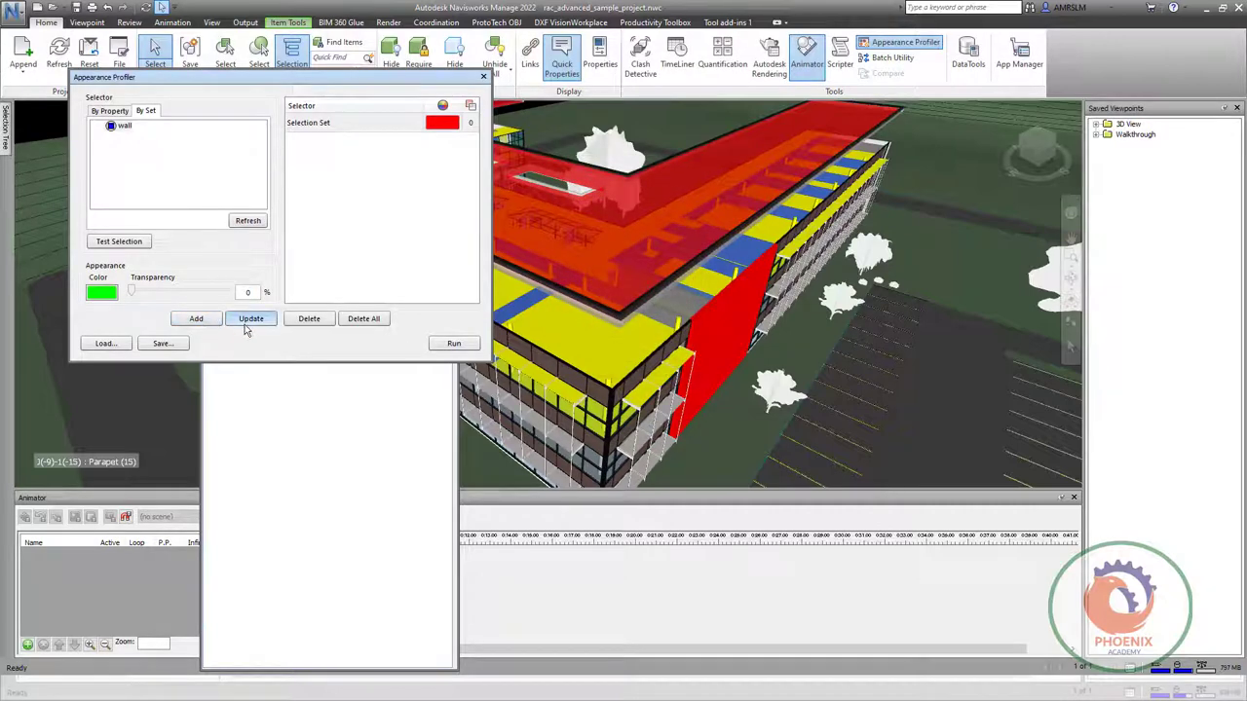
click(249, 321)
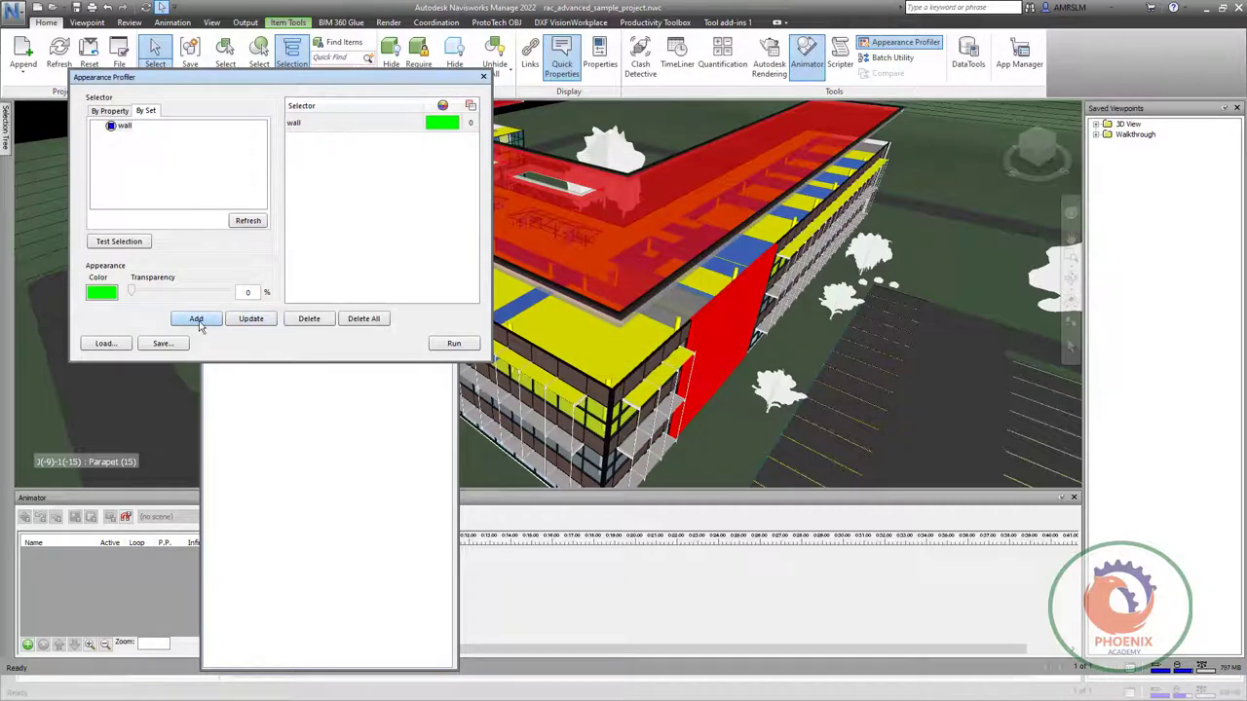
click(453, 344)
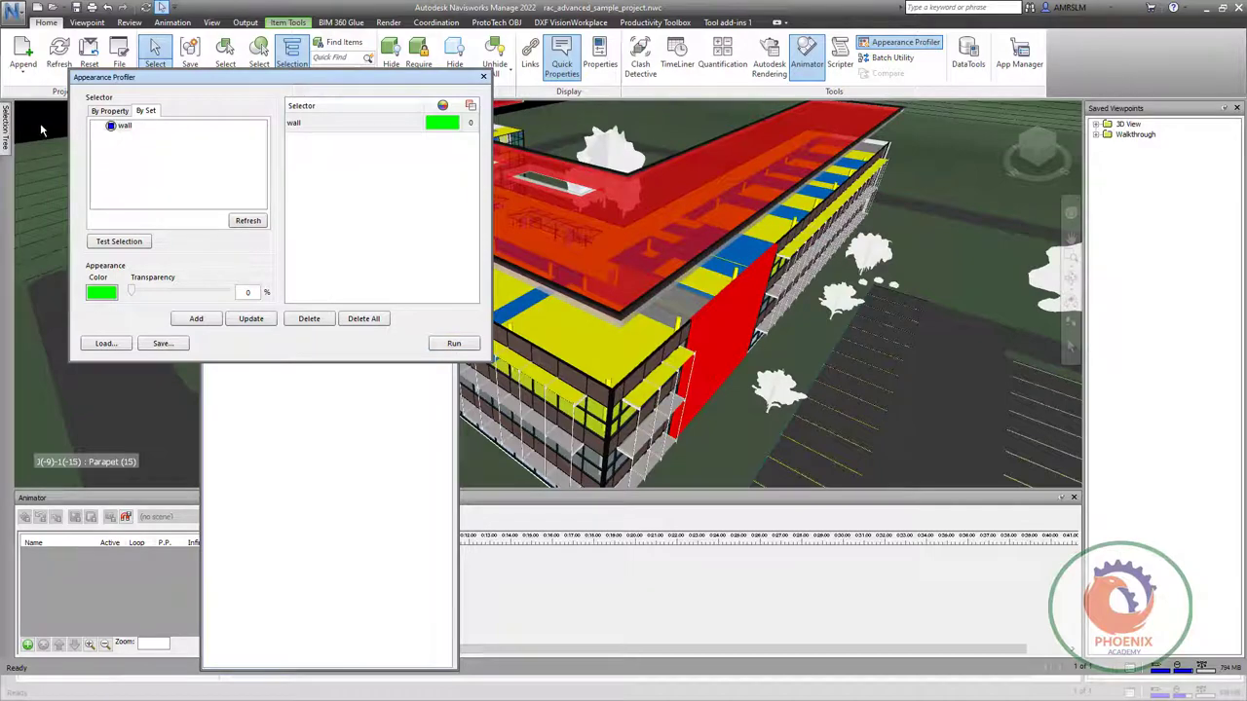
mouse_move(710, 351)
middle_down()
mouse_move(734, 346)
mouse_move(687, 370)
mouse_move(543, 282)
middle_up()
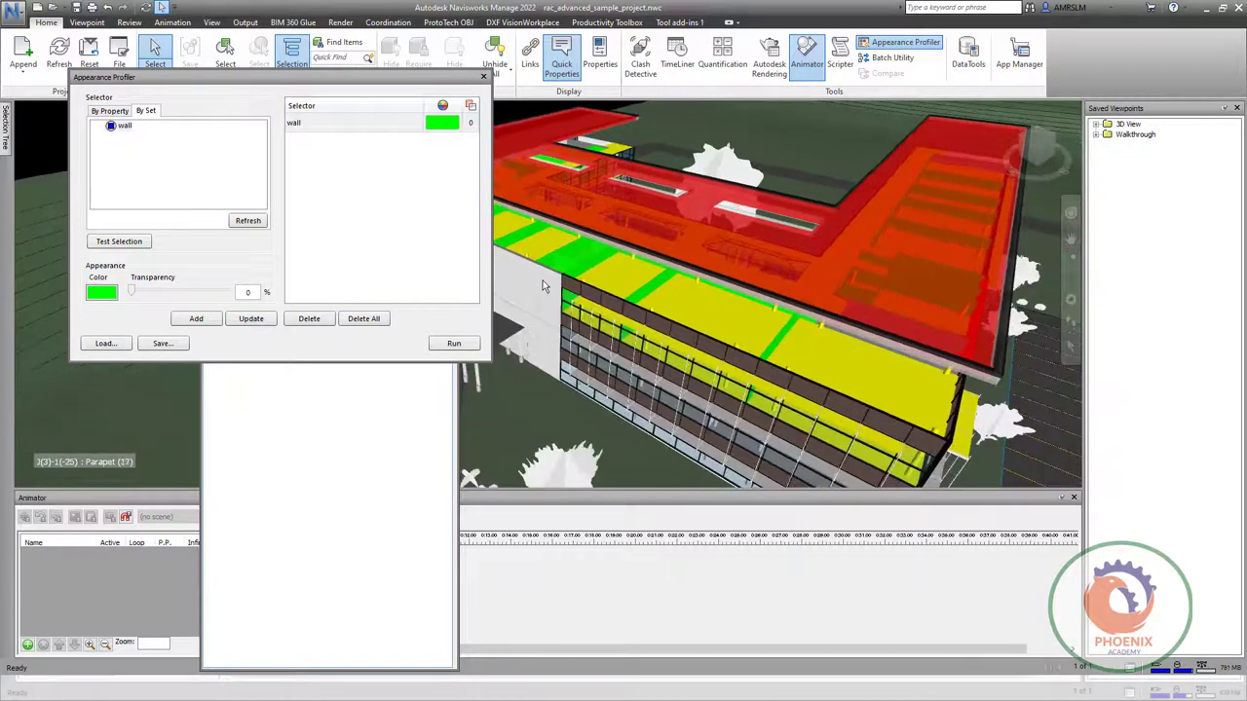
- Review the Category field on the By Property tab, then close the Appearance Profiler, keeping the walls green
click(111, 111)
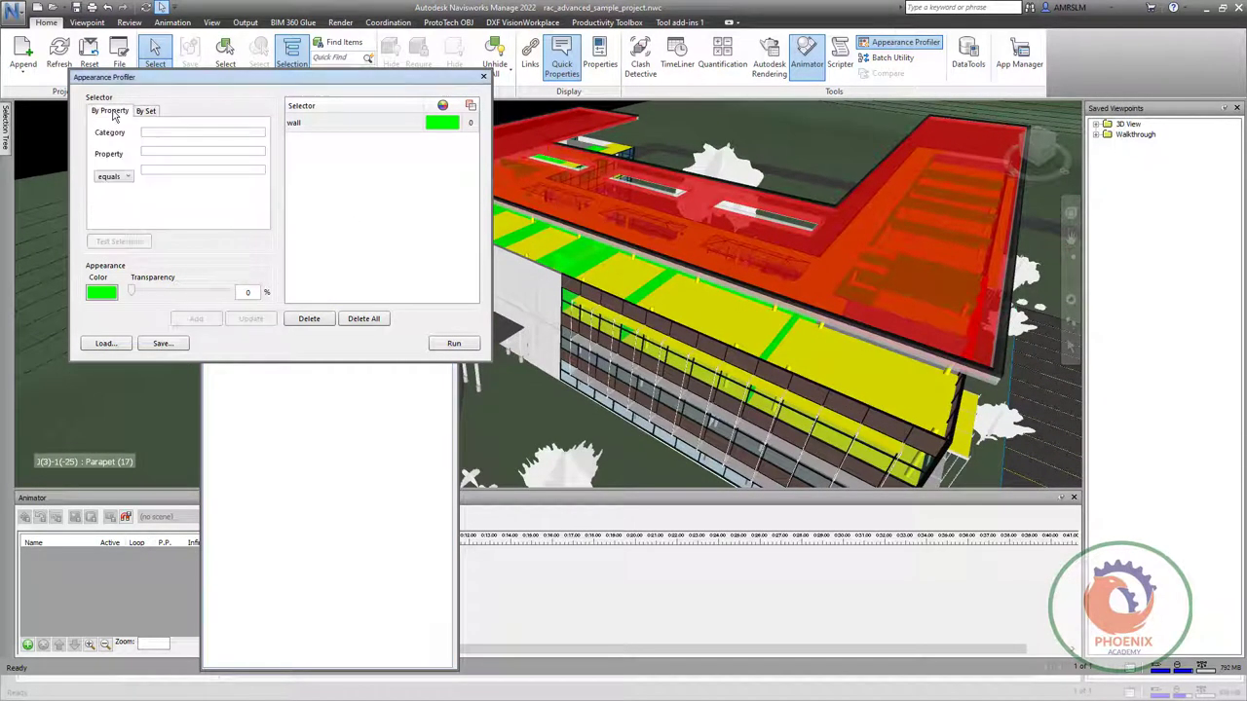
click(163, 132)
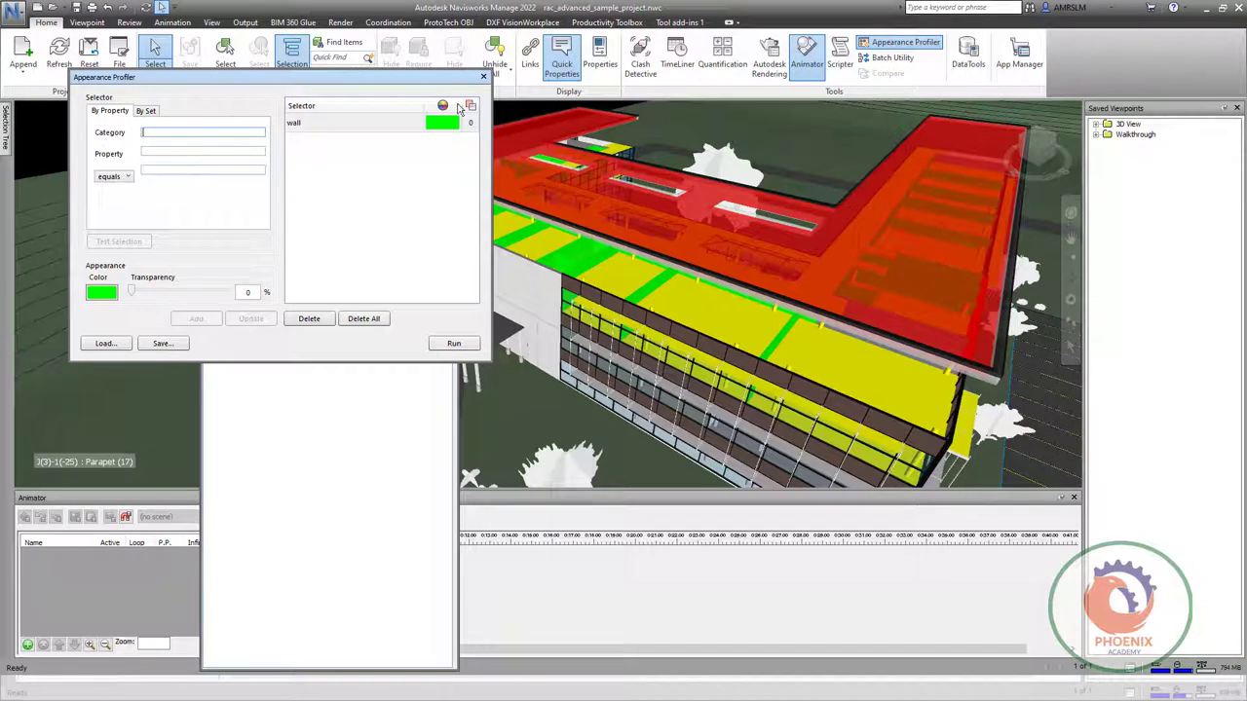
click(483, 76)
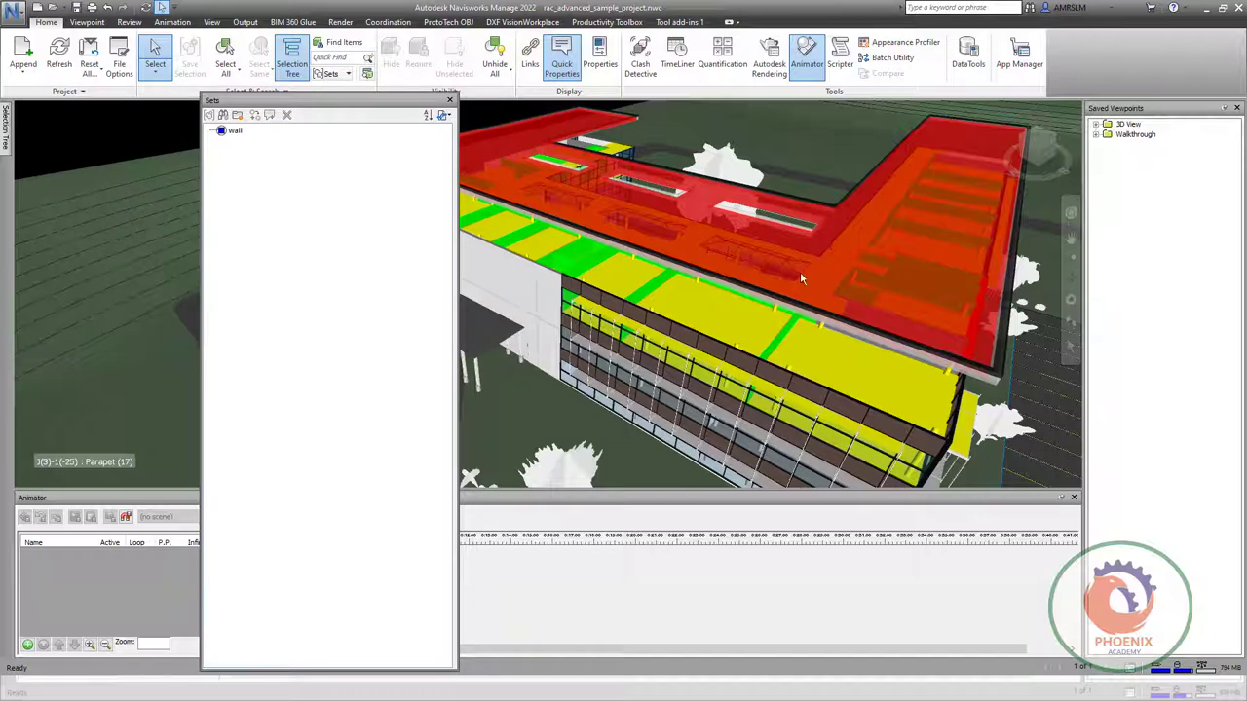